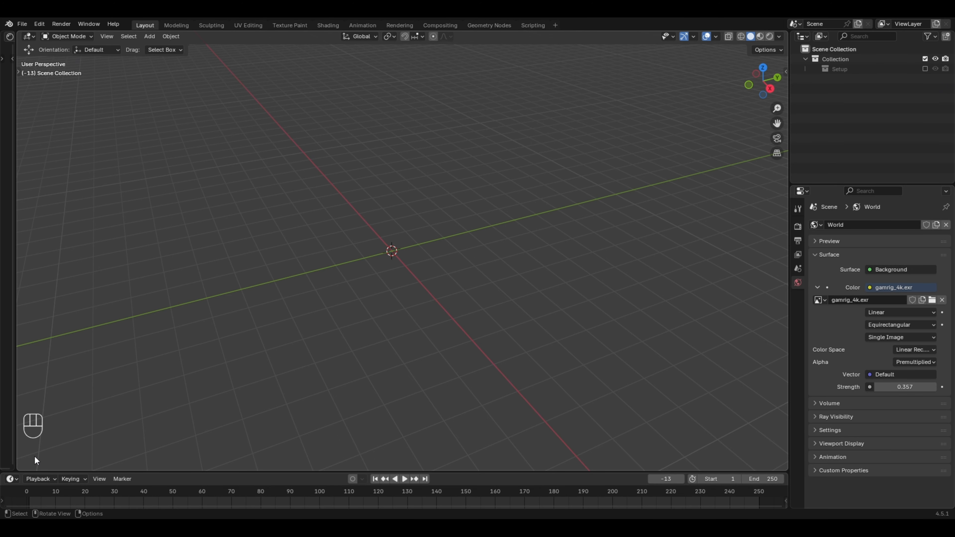
- Include the Setup collection in the view layer and inspect its camera and narrow rectangular light plane
{"action": "key", "text": "shift"}
{"action": "left_click", "coordinate": [926, 71]}
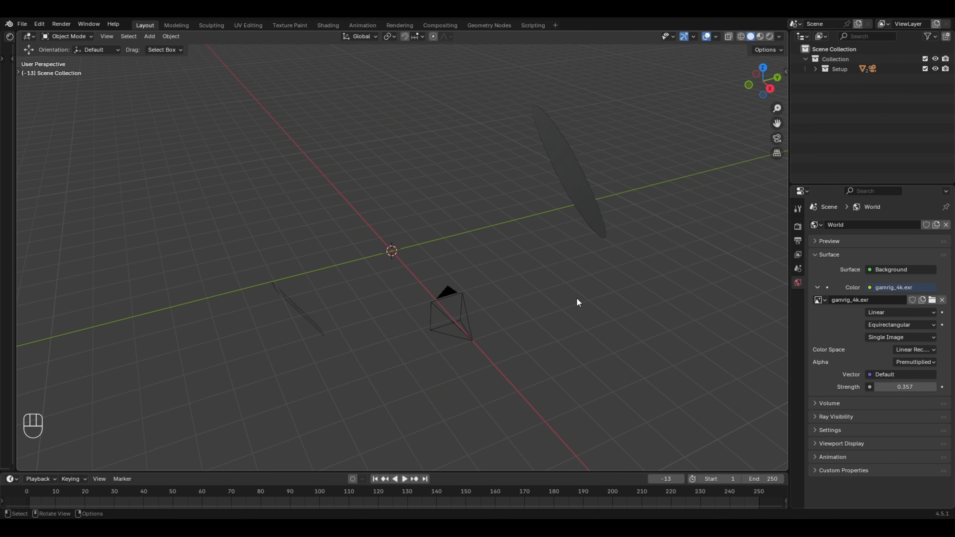
{"action": "left_click", "coordinate": [470, 345]}
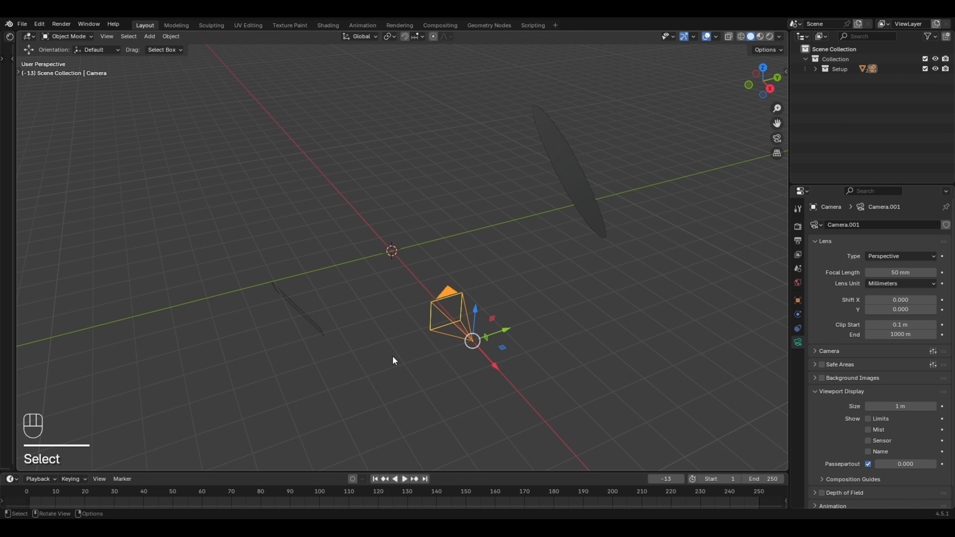
{"action": "middle_click_drag", "start_coordinate": [394, 361], "coordinate": [320, 342]}
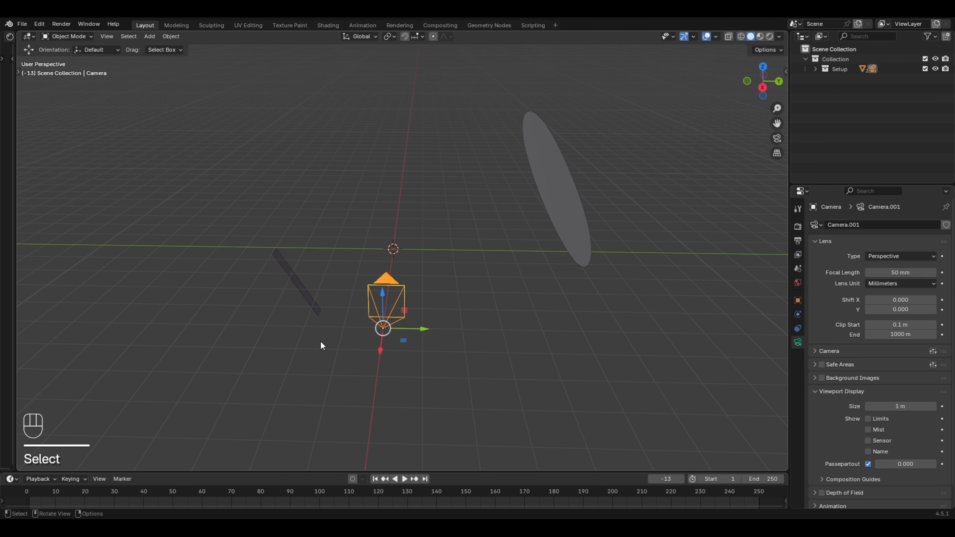
{"action": "left_click", "coordinate": [285, 268]}
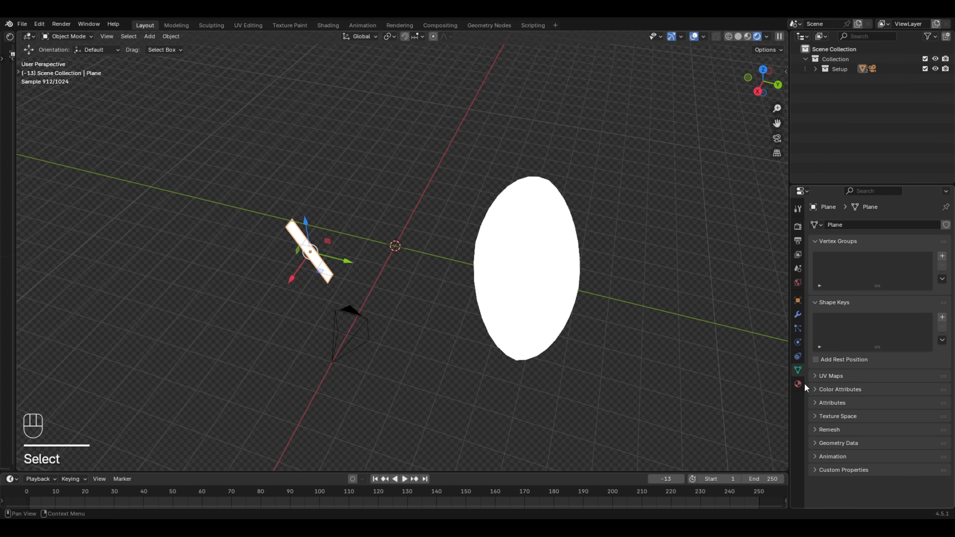
- Examine the emission materials of the narrow plane and the large round plane, with the shader node editor opened beside the viewport
{"action": "left_click", "coordinate": [802, 384]}
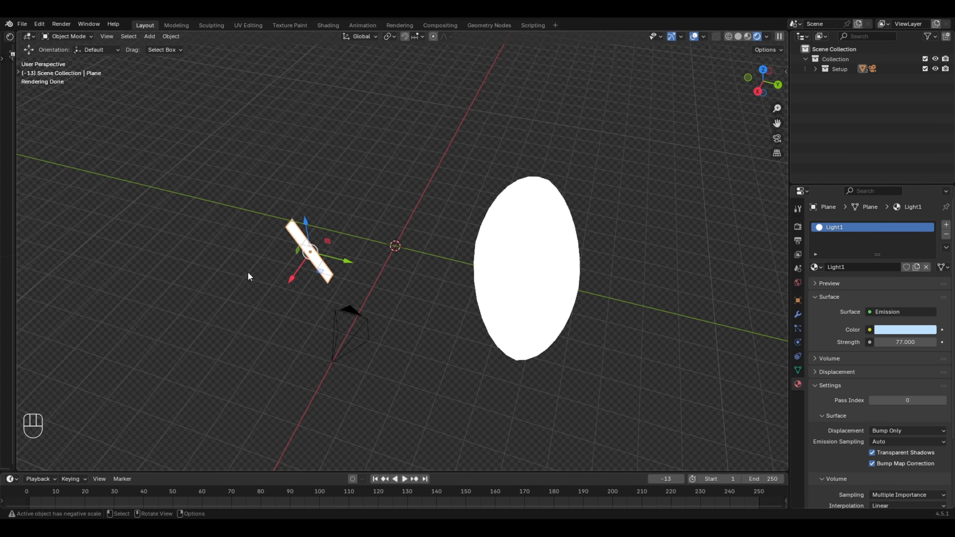
{"action": "left_click_drag", "start_coordinate": [15, 188], "coordinate": [261, 212]}
{"action": "left_click", "coordinate": [622, 277]}
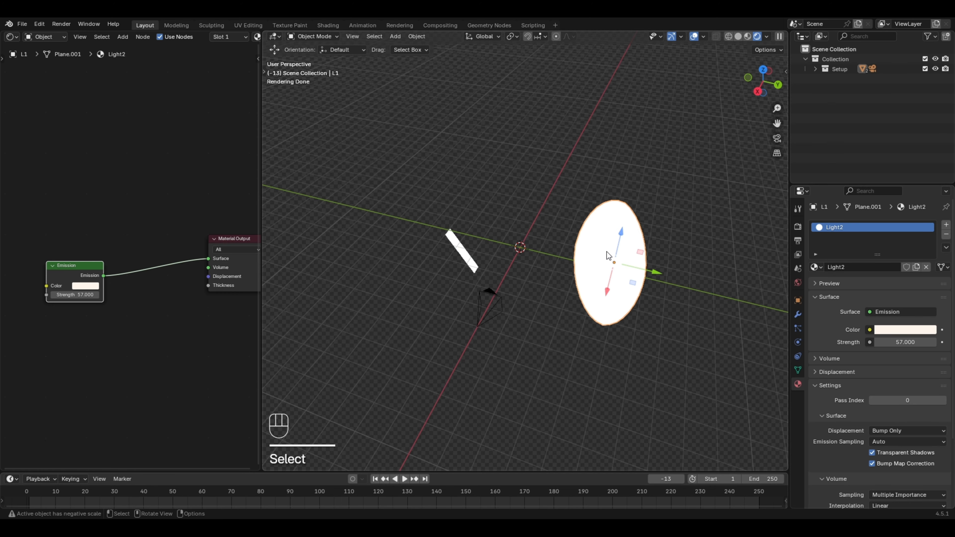
{"action": "left_click", "coordinate": [572, 346]}
{"action": "middle_click_drag", "start_coordinate": [575, 347], "coordinate": [647, 320]}
- Turn off the film's Transparent option to show the HDRI background, and open the world settings
{"action": "left_click", "coordinate": [798, 226]}
{"action": "scroll", "coordinate": [827, 414], "scroll_direction": "down", "scroll_amount": 10}
{"action": "left_click", "coordinate": [829, 499]}
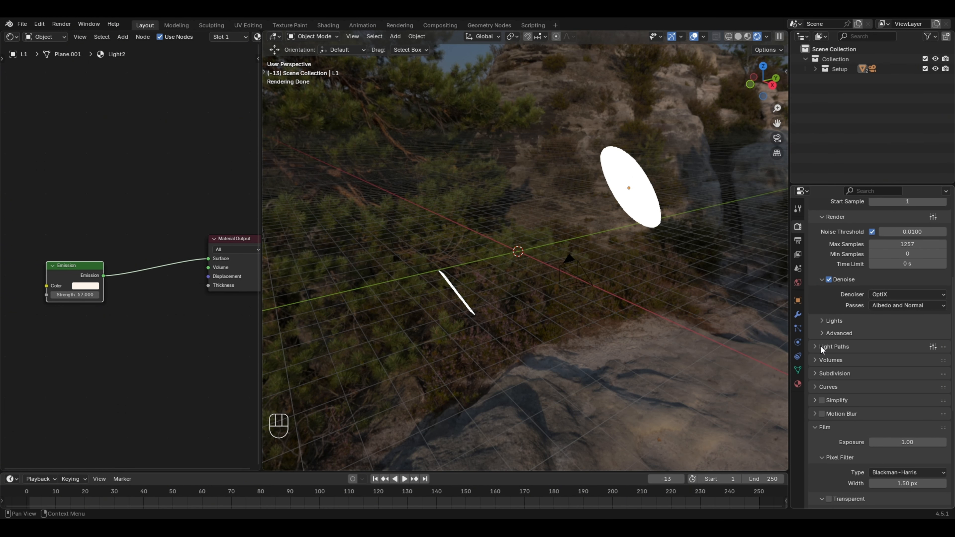
{"action": "left_click", "coordinate": [798, 283]}
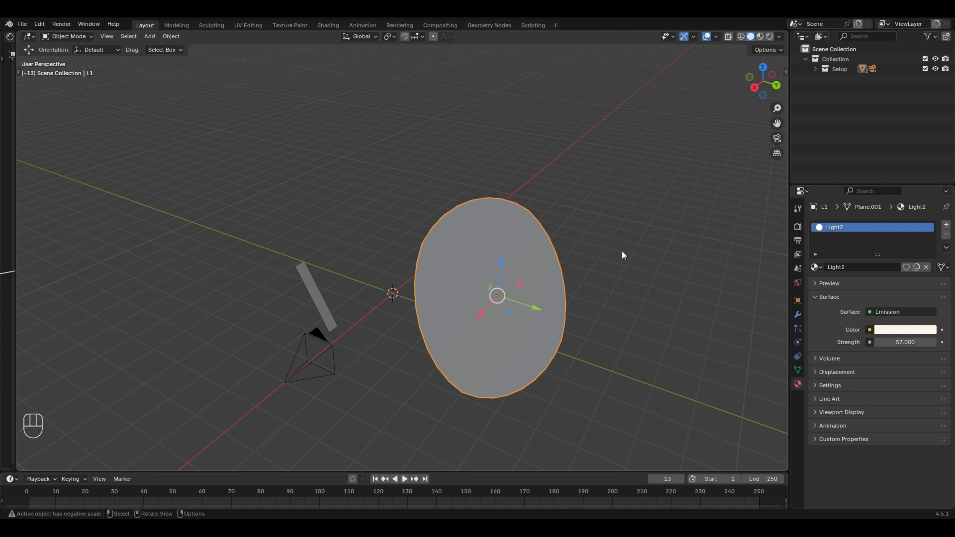
- Add an ico sphere at the world origin and raise its subdivisions to make the surface smoother
{"action": "left_click", "coordinate": [622, 250]}
{"action": "mouse_move", "coordinate": [498, 275]}
{"action": "middle_mouse_down"}
{"action": "mouse_move", "coordinate": [418, 318]}
{"action": "mouse_move", "coordinate": [442, 320]}
{"action": "mouse_move", "coordinate": [485, 299]}
{"action": "mouse_move", "coordinate": [472, 303]}
{"action": "middle_mouse_up"}
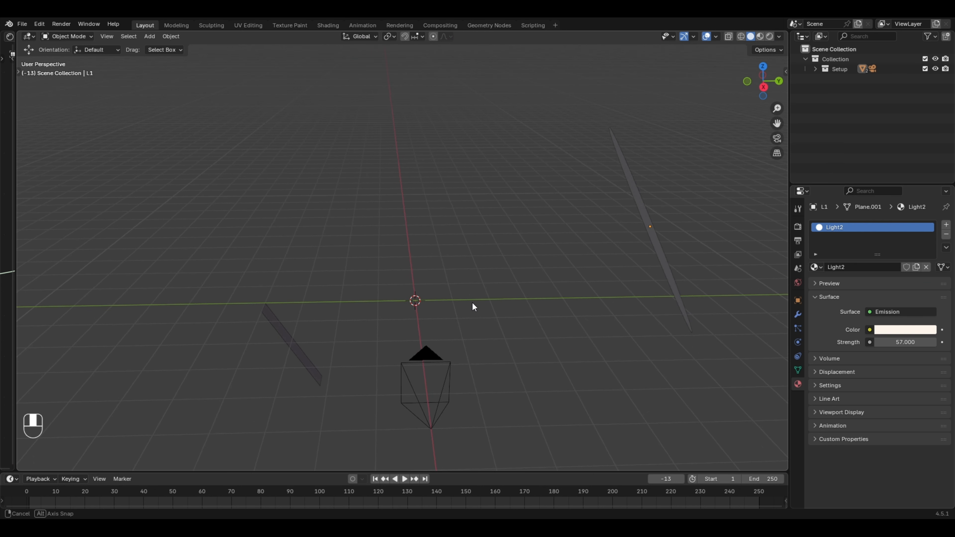
{"action": "key", "text": "shift+a"}
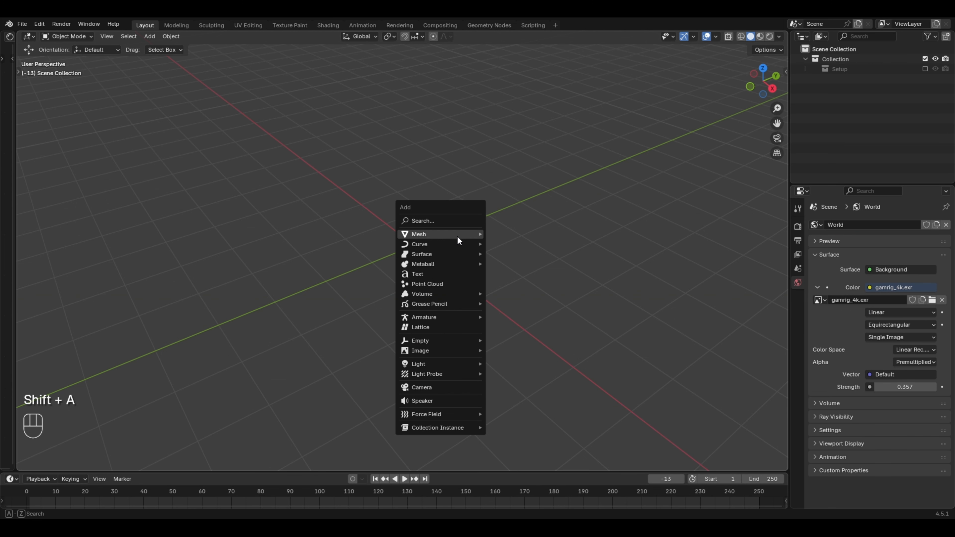
{"action": "mouse_move", "coordinate": [456, 233]}
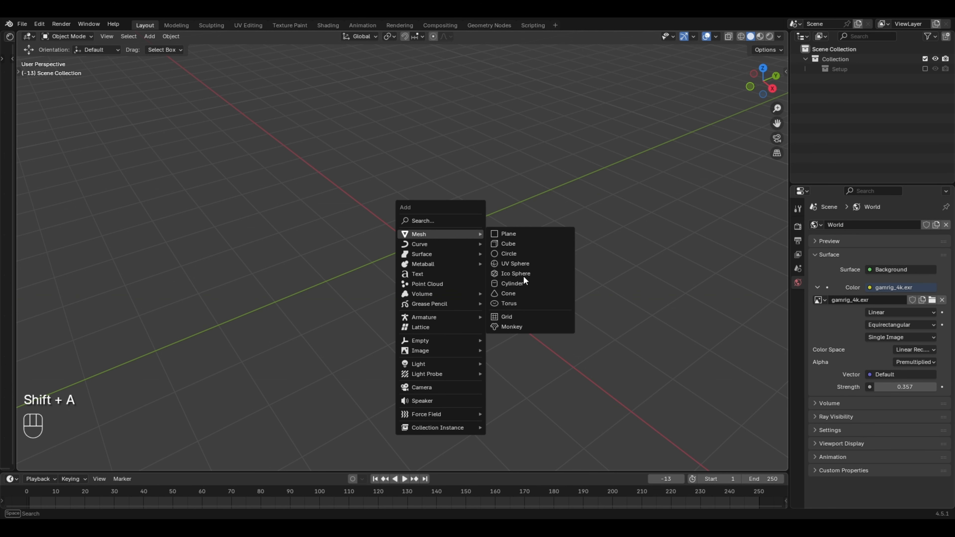
{"action": "left_click", "coordinate": [522, 274]}
{"action": "left_click", "coordinate": [150, 365]}
{"action": "left_click", "coordinate": [150, 365]}
{"action": "left_click", "coordinate": [150, 365]}
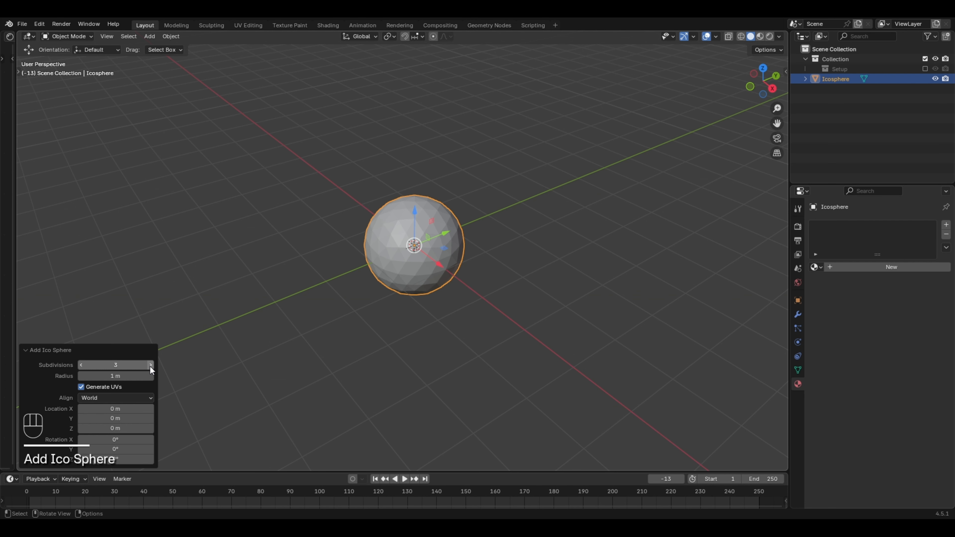
{"action": "left_click", "coordinate": [502, 316]}
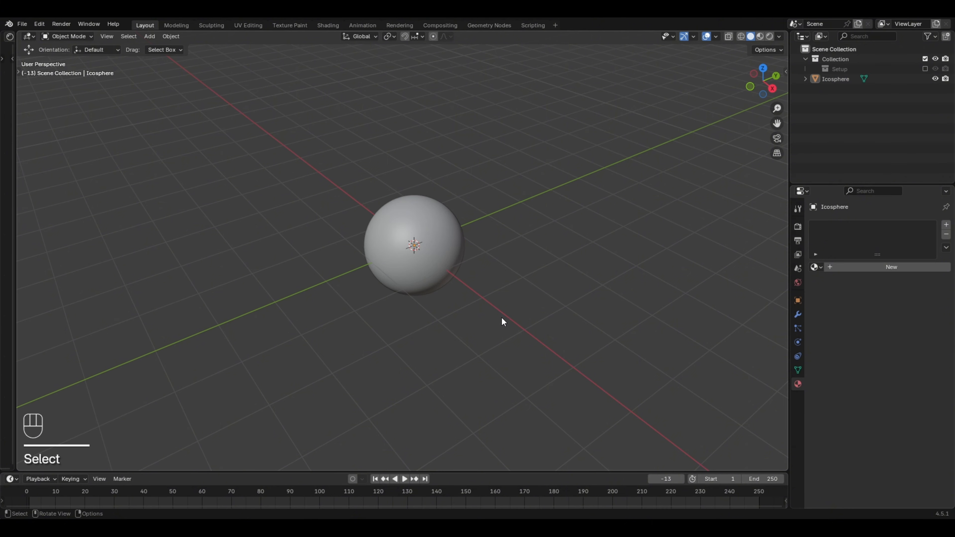
- Examine the ico sphere's mesh density up close in Edit Mode, then return to Object Mode
{"action": "scroll", "coordinate": [495, 323], "scroll_direction": "up", "scroll_amount": 4}
{"action": "middle_click_drag", "start_coordinate": [465, 348], "coordinate": [422, 341]}
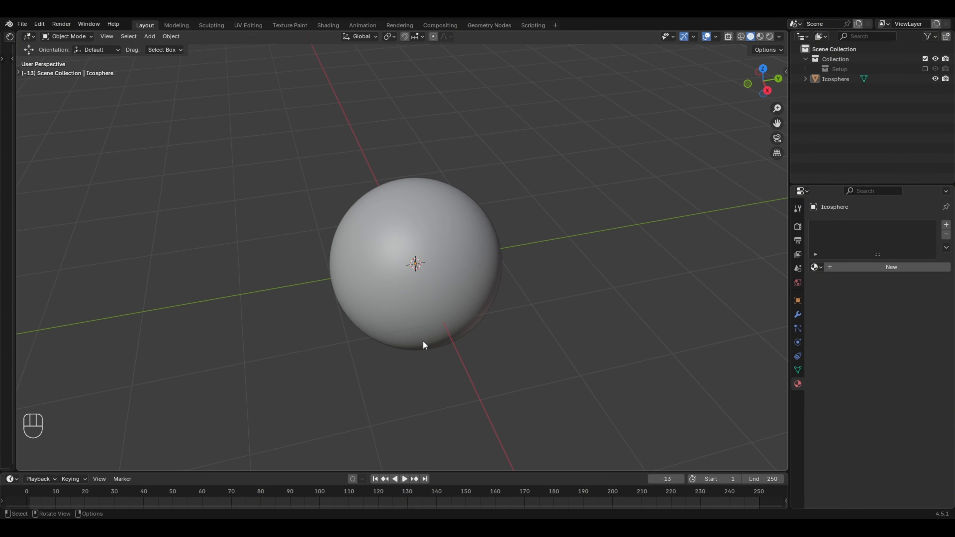
{"action": "key", "text": "Tab"}
{"action": "scroll", "coordinate": [470, 295], "scroll_direction": "up", "scroll_amount": 4}
{"action": "scroll", "coordinate": [470, 295], "scroll_direction": "down", "scroll_amount": 1}
{"action": "middle_click_drag", "start_coordinate": [471, 295], "coordinate": [507, 334]}
{"action": "middle_click_drag", "start_coordinate": [508, 334], "coordinate": [454, 321], "text": "shift"}
{"action": "scroll", "coordinate": [493, 309], "scroll_direction": "up", "scroll_amount": 2}
{"action": "key", "text": "Tab"}
{"action": "scroll", "coordinate": [474, 301], "scroll_direction": "down", "scroll_amount": 3}
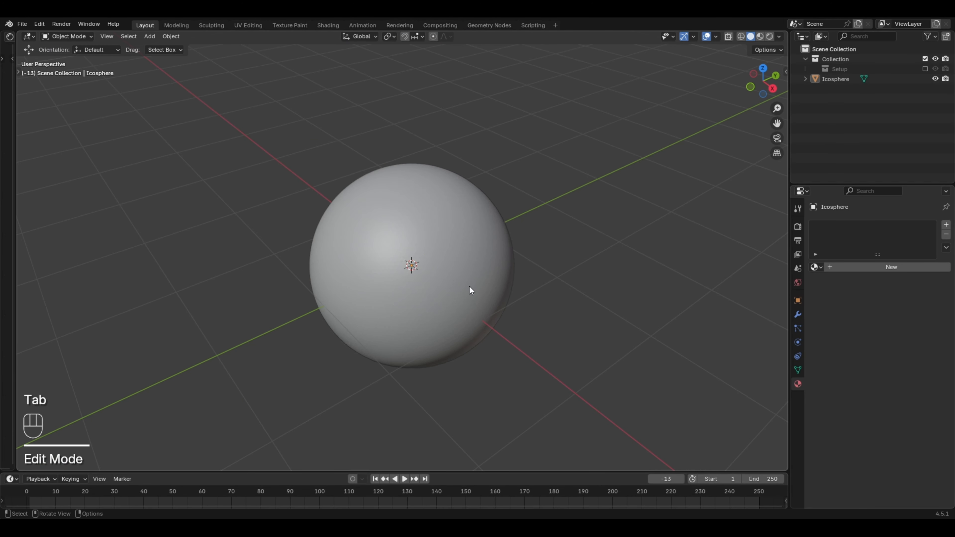
- Add a Subdivision Surface modifier to the ico sphere
{"action": "left_click", "coordinate": [469, 286]}
{"action": "left_click", "coordinate": [798, 314]}
{"action": "left_click", "coordinate": [854, 225]}
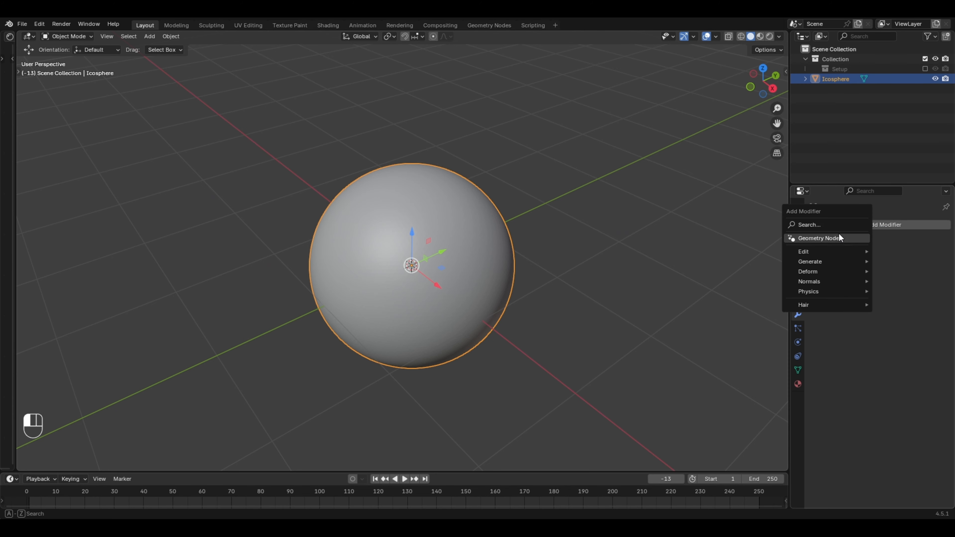
{"action": "type", "text": "s"}
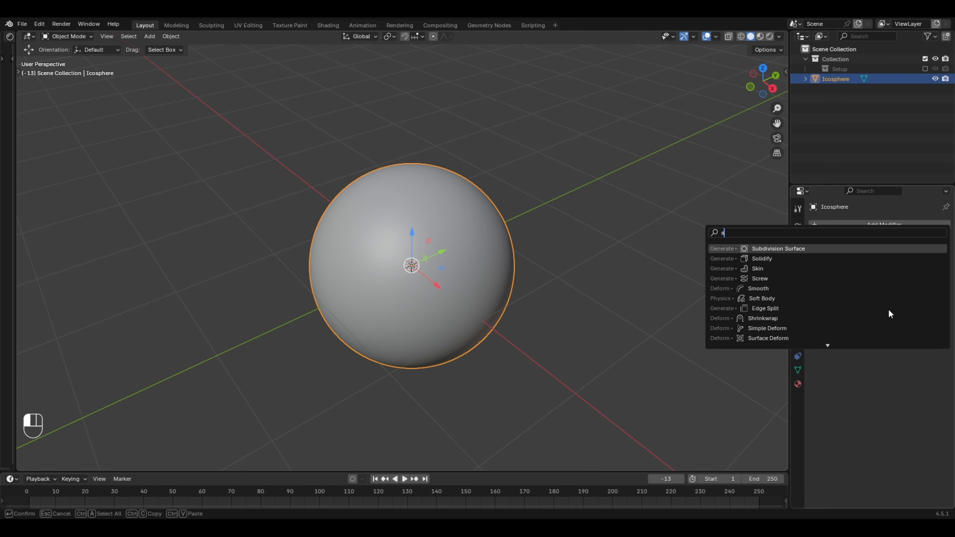
{"action": "key", "text": "Return"}
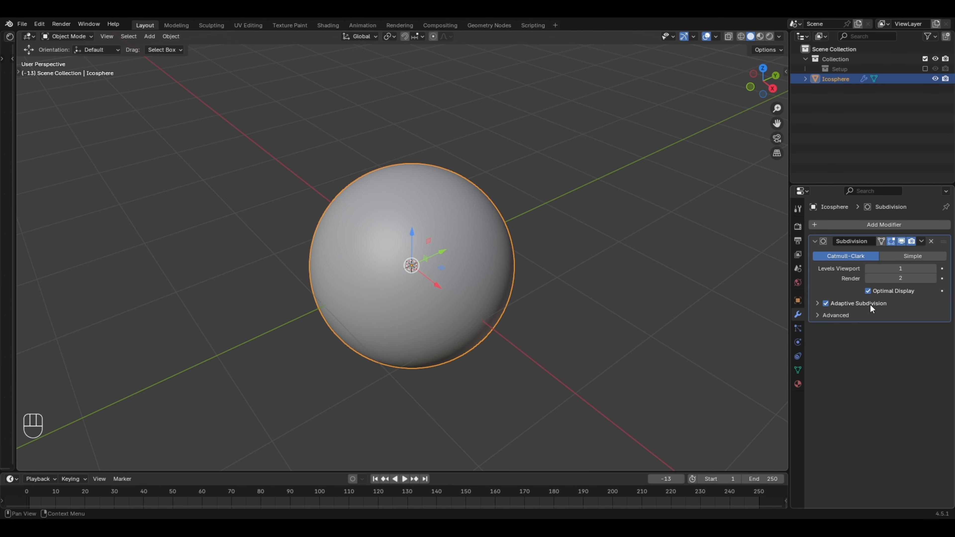
- Enable Adaptive Subdivision on the modifier and set its Dicing Scale to 10
{"action": "left_click", "coordinate": [826, 303]}
{"action": "left_click", "coordinate": [818, 303]}
{"action": "left_click", "coordinate": [890, 321]}
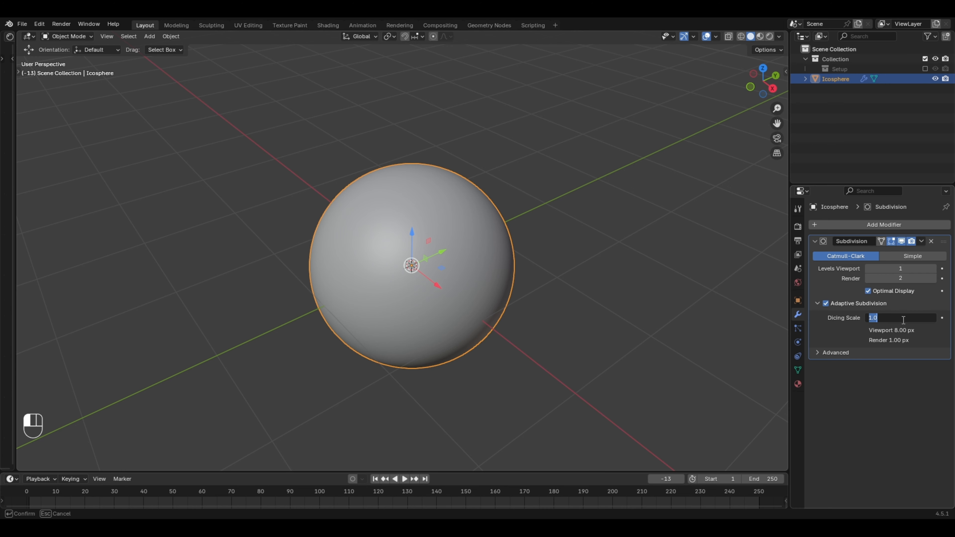
{"action": "type", "text": "10"}
{"action": "key", "text": "Return"}
{"action": "left_click", "coordinate": [820, 352]}
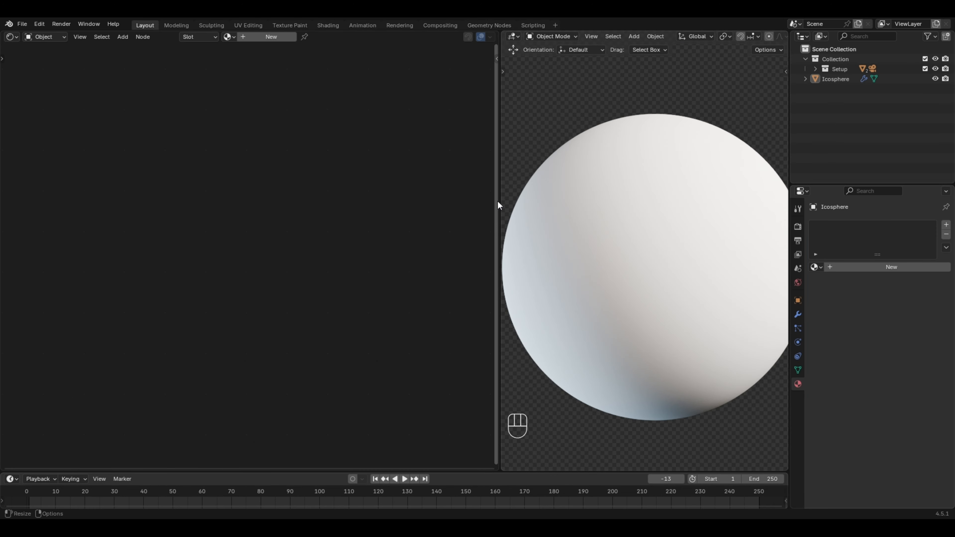
- Rebalance the node editor and viewport widths, and create a new material for the ico sphere
{"action": "left_click_drag", "start_coordinate": [497, 207], "coordinate": [425, 207]}
{"action": "middle_click_drag", "start_coordinate": [678, 277], "coordinate": [633, 281], "text": "shift"}
{"action": "scroll", "coordinate": [633, 281], "scroll_direction": "down", "scroll_amount": 1}
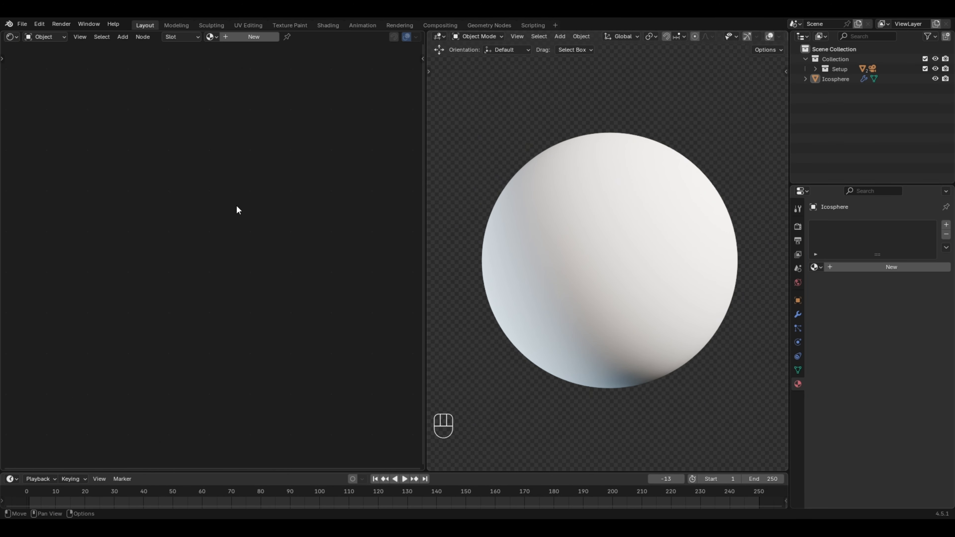
{"action": "left_click", "coordinate": [695, 322]}
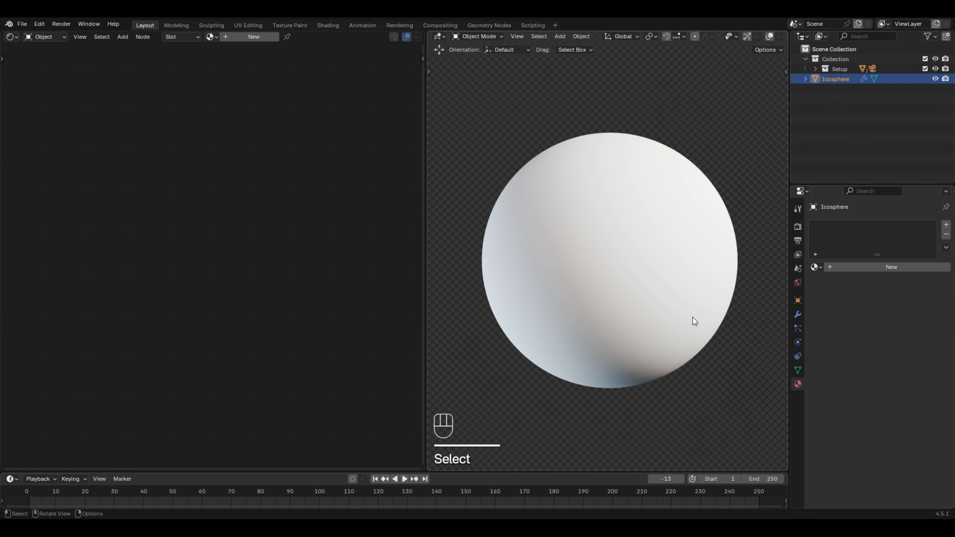
{"action": "left_click", "coordinate": [246, 36]}
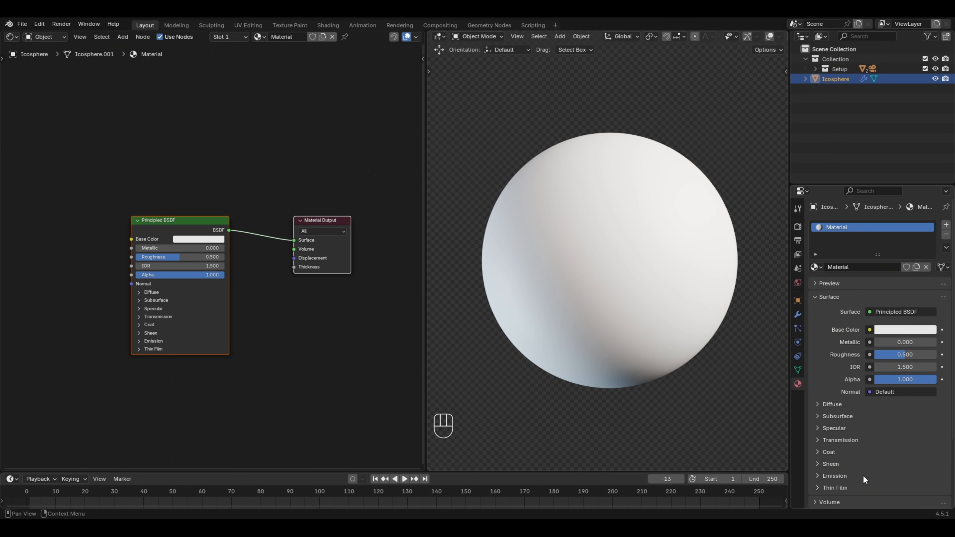
- Set the new material's surface displacement method to Displacement and Bump
{"action": "scroll", "coordinate": [863, 475], "scroll_direction": "down", "scroll_amount": 6}
{"action": "scroll", "coordinate": [831, 459], "scroll_direction": "down", "scroll_amount": 5}
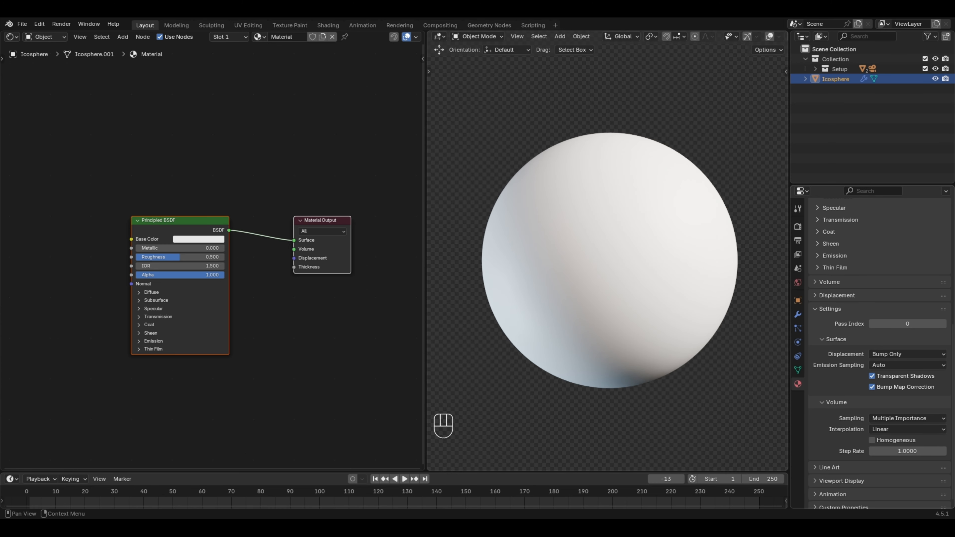
{"action": "left_click", "coordinate": [891, 354]}
{"action": "left_click", "coordinate": [886, 387]}
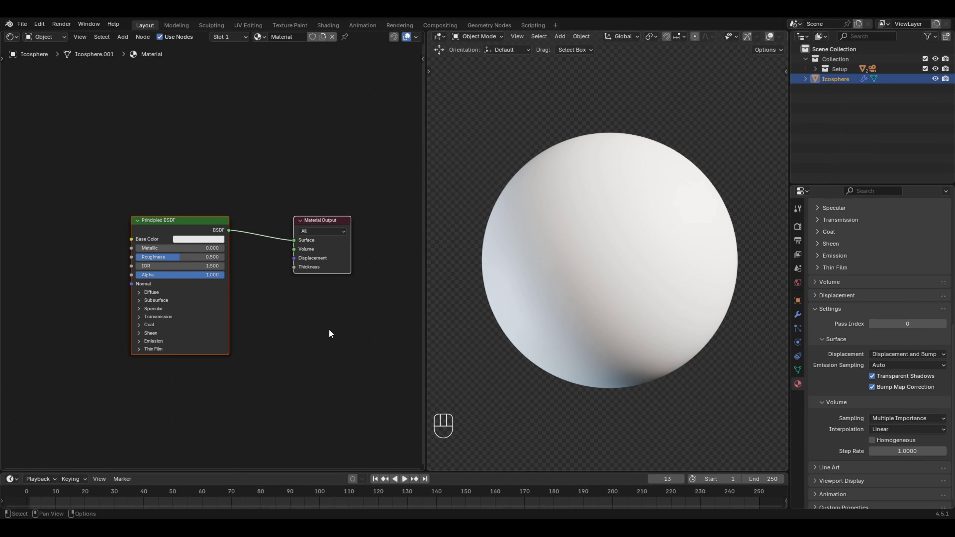
- Add a Voronoi Texture node before the Principled BSDF and preview its Distance output on the sphere
{"action": "scroll", "coordinate": [166, 318], "scroll_direction": "left", "scroll_amount": 8, "text": "shift"}
{"action": "left_click", "coordinate": [76, 238]}
{"action": "key", "text": "shift+a"}
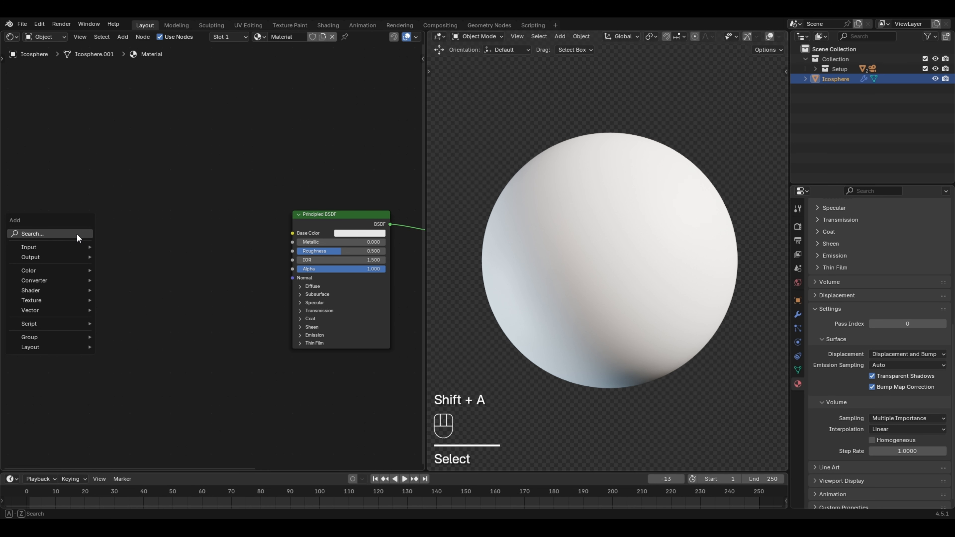
{"action": "type", "text": "vo"}
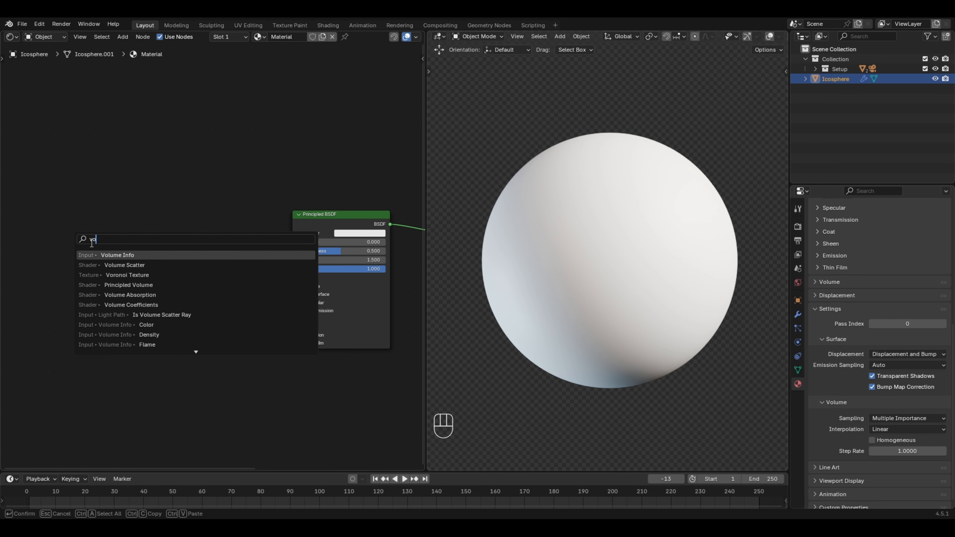
{"action": "left_click", "coordinate": [139, 275]}
{"action": "left_click", "coordinate": [155, 220]}
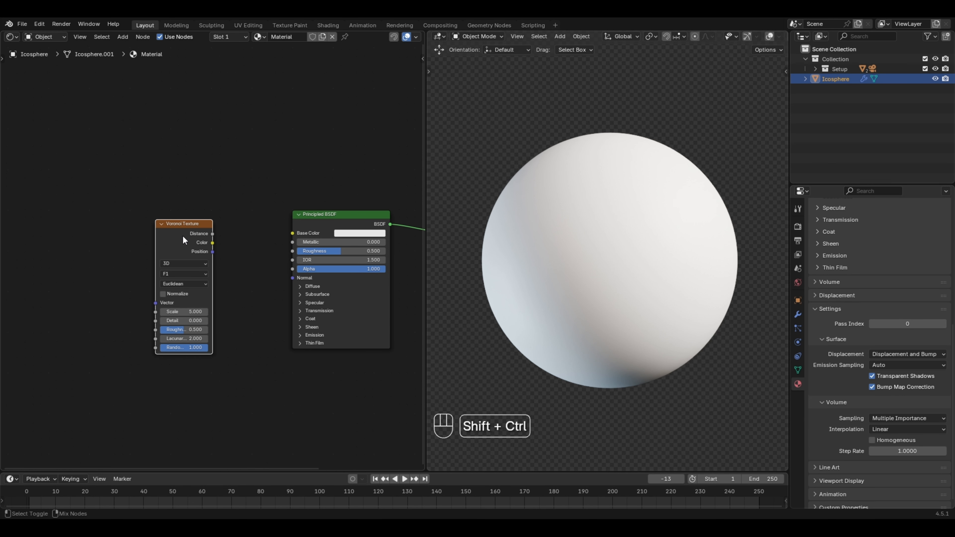
{"action": "left_click", "coordinate": [175, 235], "text": "ctrl+shift"}
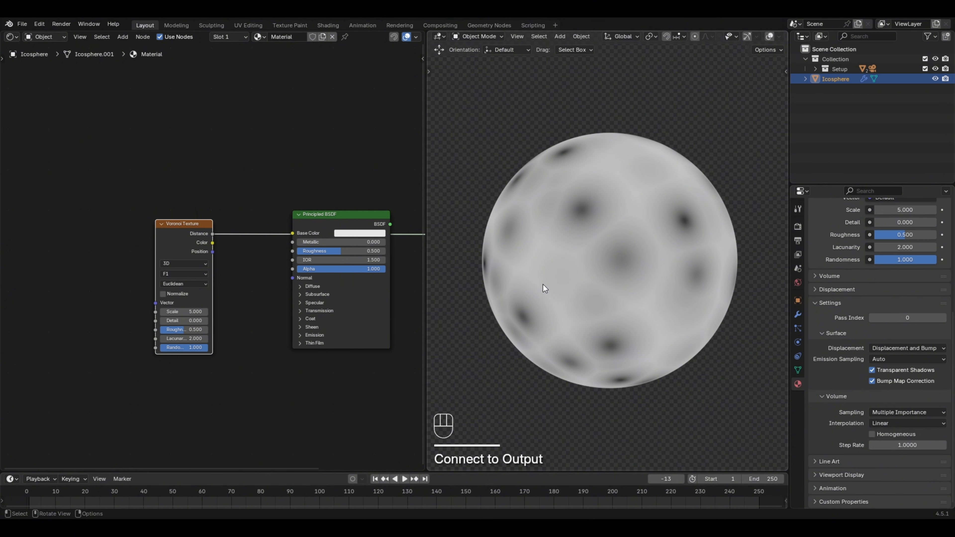
- Set the Voronoi Texture to 4D dimensions, the F2 feature output and the Manhattan distance metric
{"action": "left_click", "coordinate": [186, 263]}
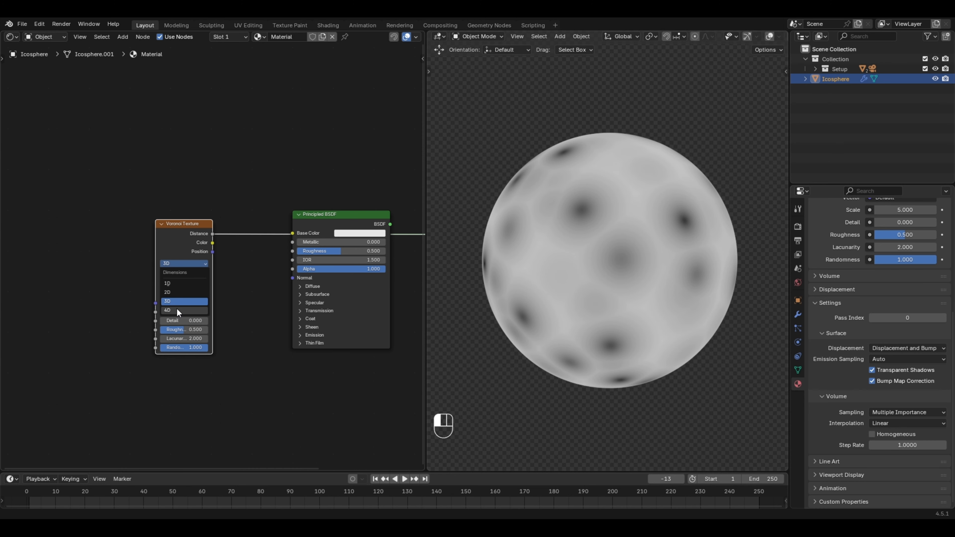
{"action": "left_click", "coordinate": [177, 309]}
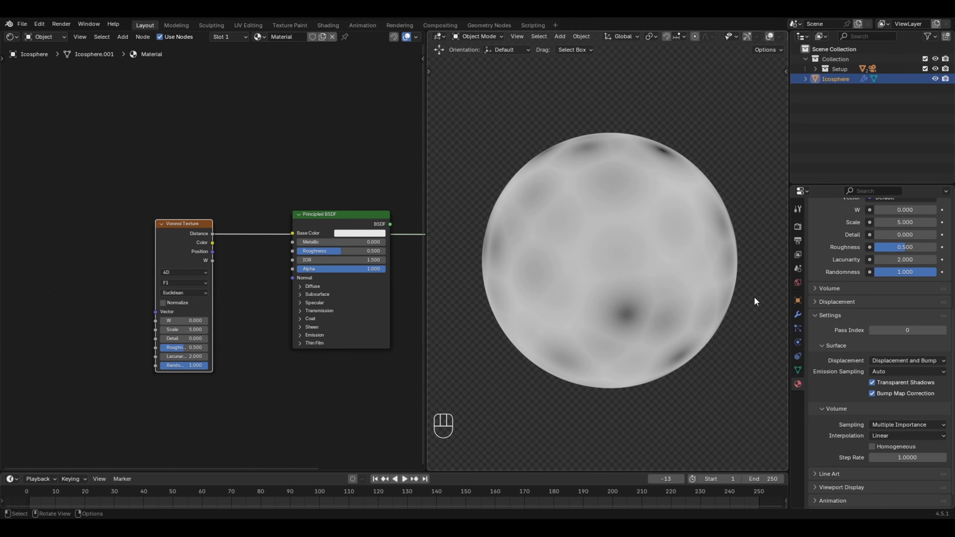
{"action": "left_click", "coordinate": [184, 283]}
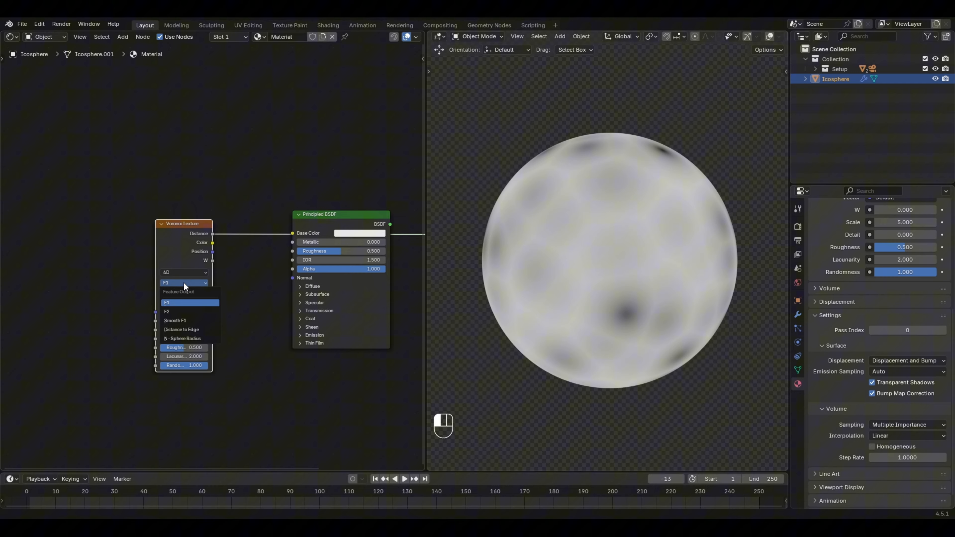
{"action": "left_click", "coordinate": [176, 312]}
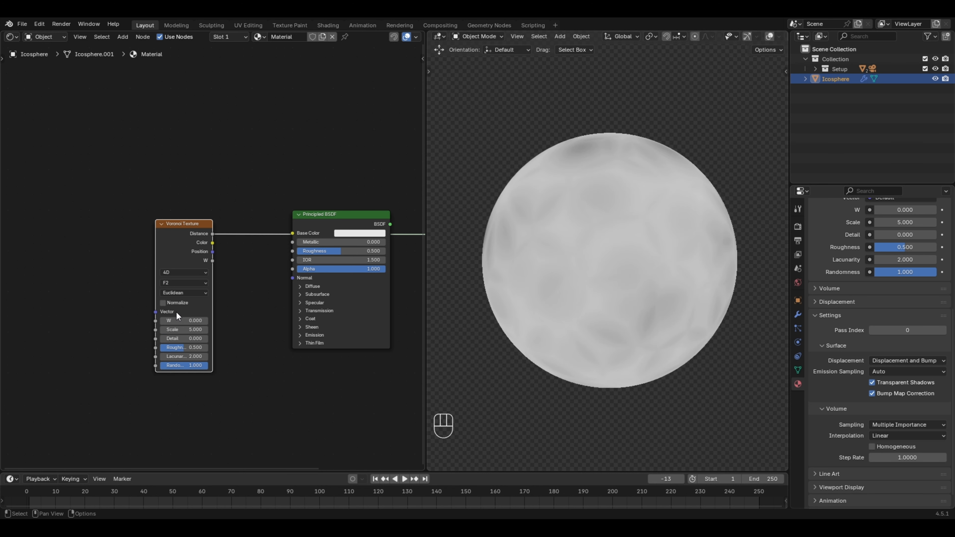
{"action": "left_click", "coordinate": [192, 293]}
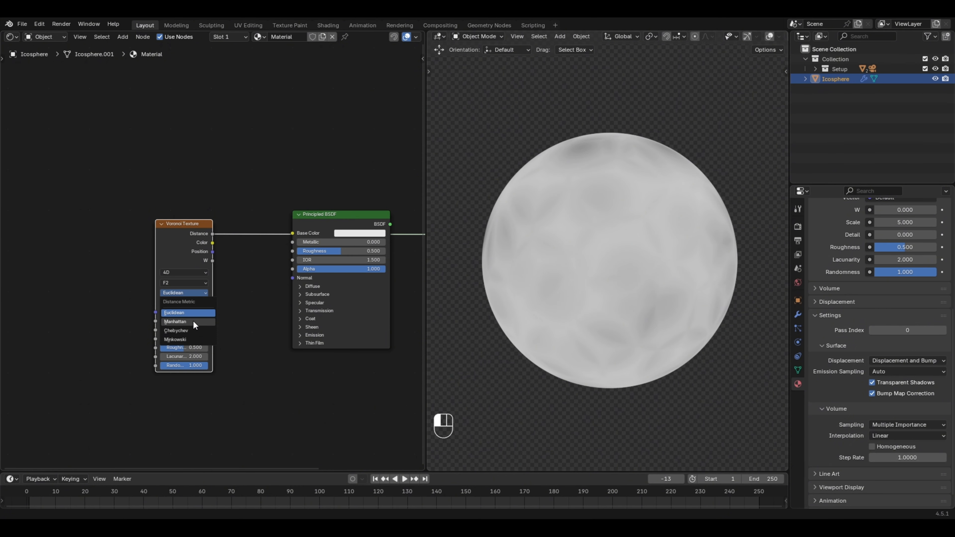
{"action": "left_click", "coordinate": [192, 320]}
{"action": "scroll", "coordinate": [224, 337], "scroll_direction": "up", "scroll_amount": 3}
{"action": "scroll", "coordinate": [233, 259], "scroll_direction": "up", "scroll_amount": 1}
{"action": "middle_click_drag", "start_coordinate": [223, 297], "coordinate": [243, 315], "text": "shift"}
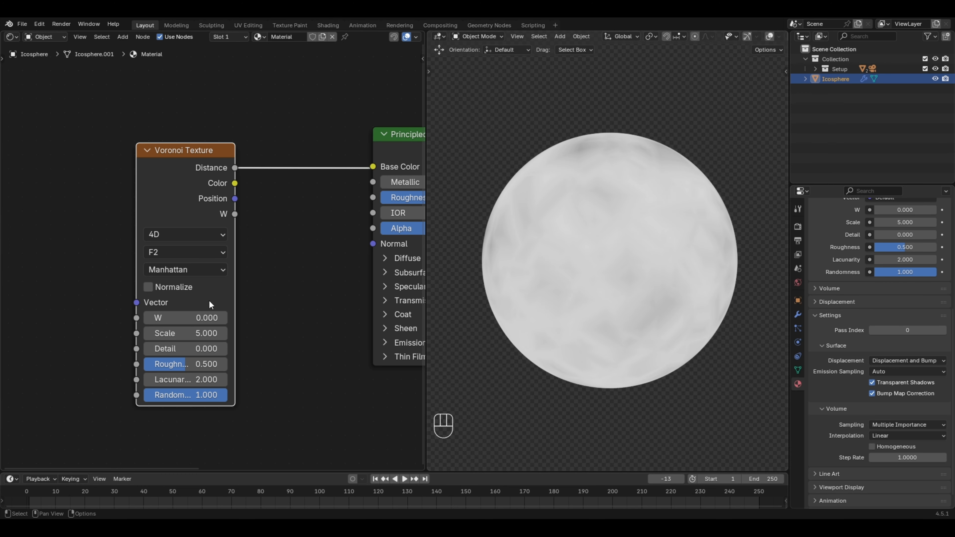
- Set the Voronoi Texture's scale to 3.8
{"action": "left_click", "coordinate": [206, 334]}
{"action": "key", "text": "BackSpace"}
{"action": "type", "text": "3.8"}
{"action": "key", "text": "Return"}
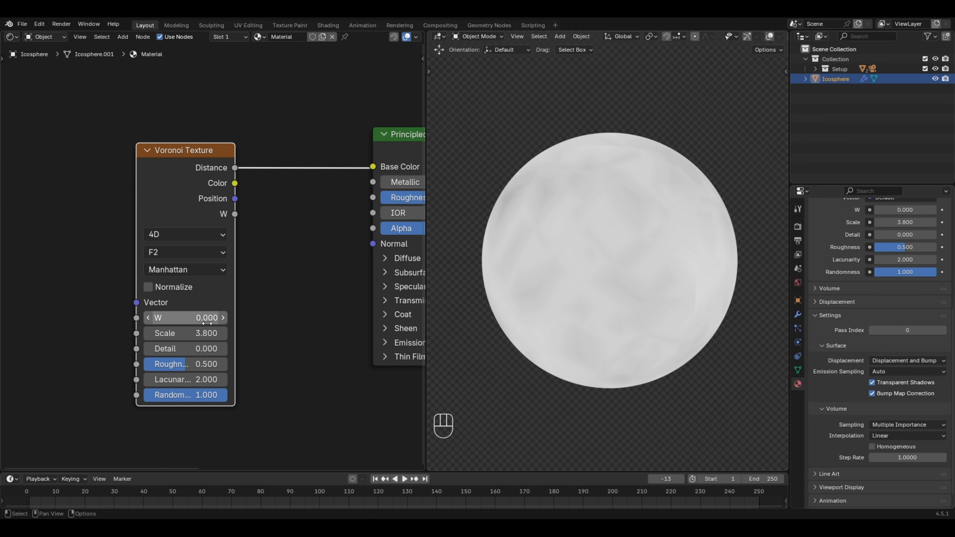
{"action": "key", "text": "alt"}
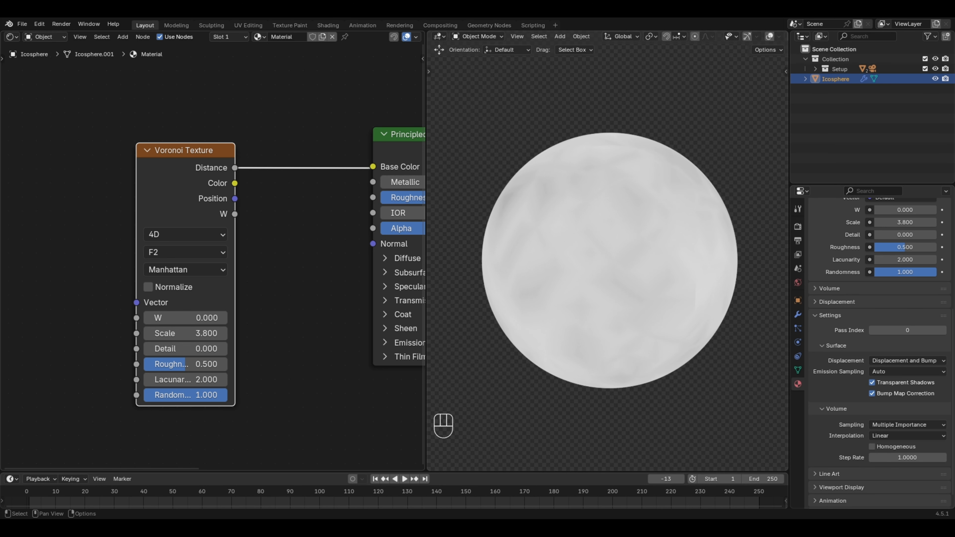
- Add a Texture Coordinate and Mapping setup in front of the Voronoi Texture
{"action": "left_click", "coordinate": [167, 164]}
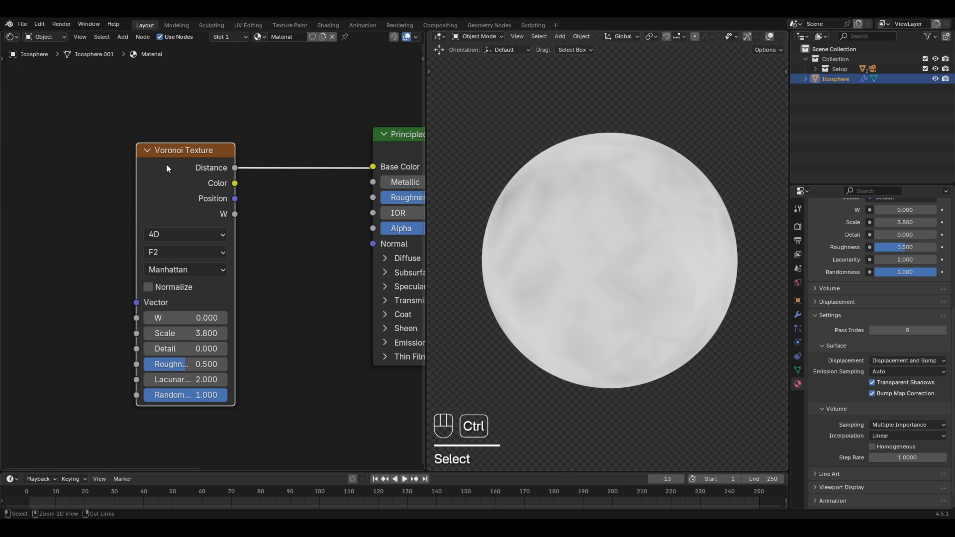
{"action": "key", "text": "ctrl+t"}
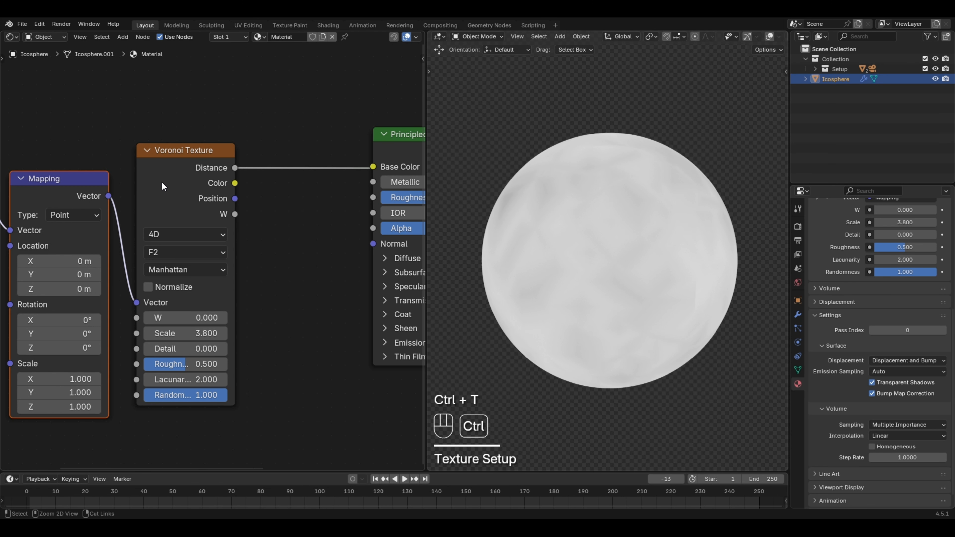
{"action": "scroll", "coordinate": [177, 280], "scroll_direction": "down", "scroll_amount": 2}
{"action": "middle_click_drag", "start_coordinate": [177, 280], "coordinate": [271, 319], "text": "shift"}
{"action": "scroll", "coordinate": [288, 294], "scroll_direction": "up", "scroll_amount": 2}
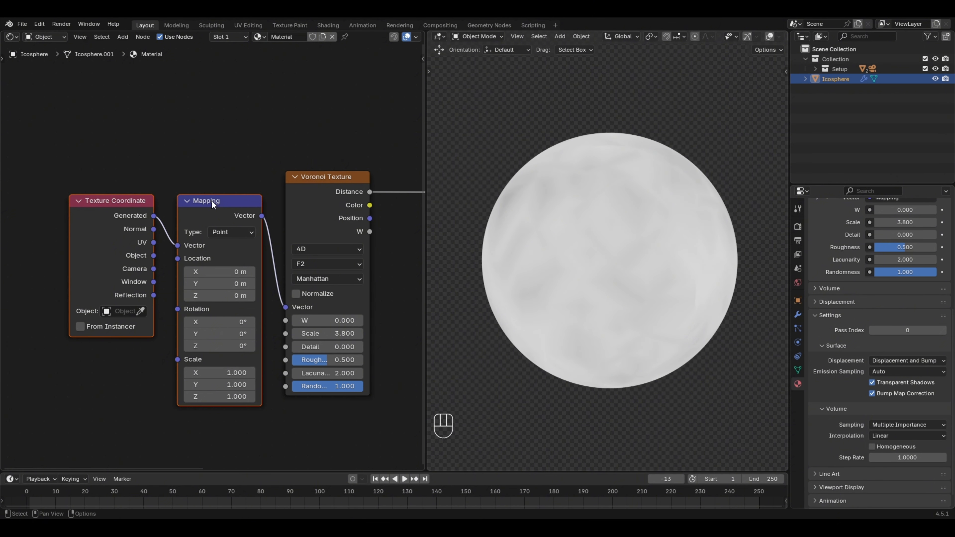
- Delete the Mapping node and link the Texture Coordinate's Object output directly to the Voronoi Texture's Vector, leaving more space between the nodes
{"action": "left_click", "coordinate": [212, 200]}
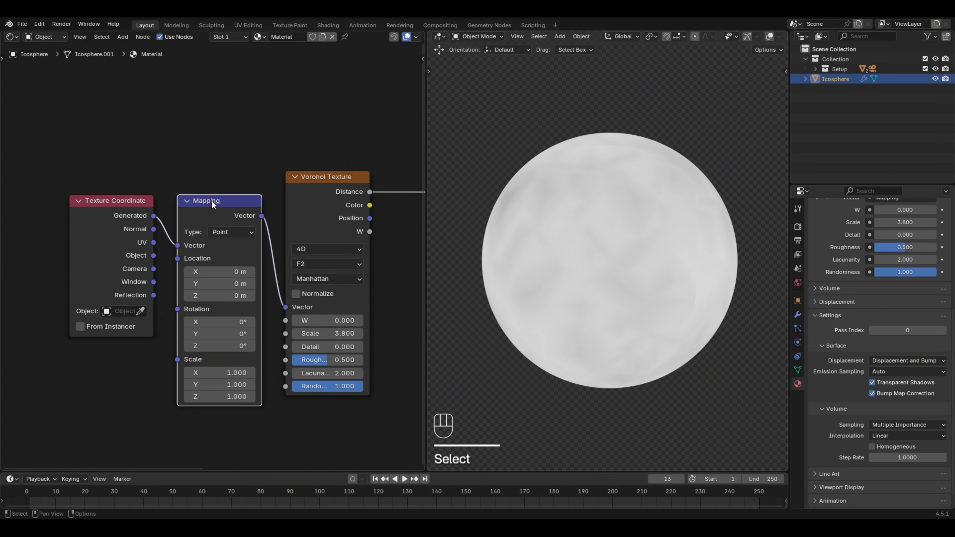
{"action": "key", "text": "Delete"}
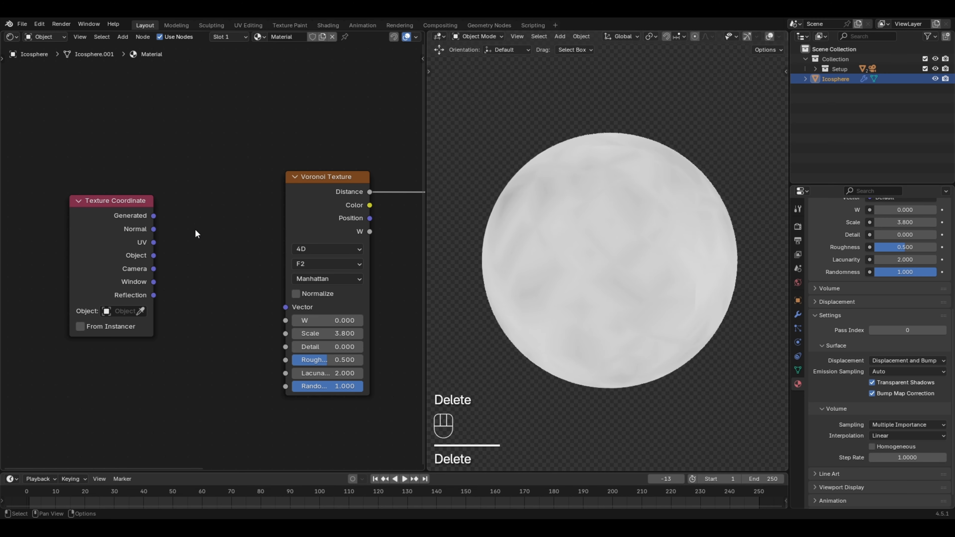
{"action": "left_click_drag", "start_coordinate": [153, 256], "coordinate": [286, 307]}
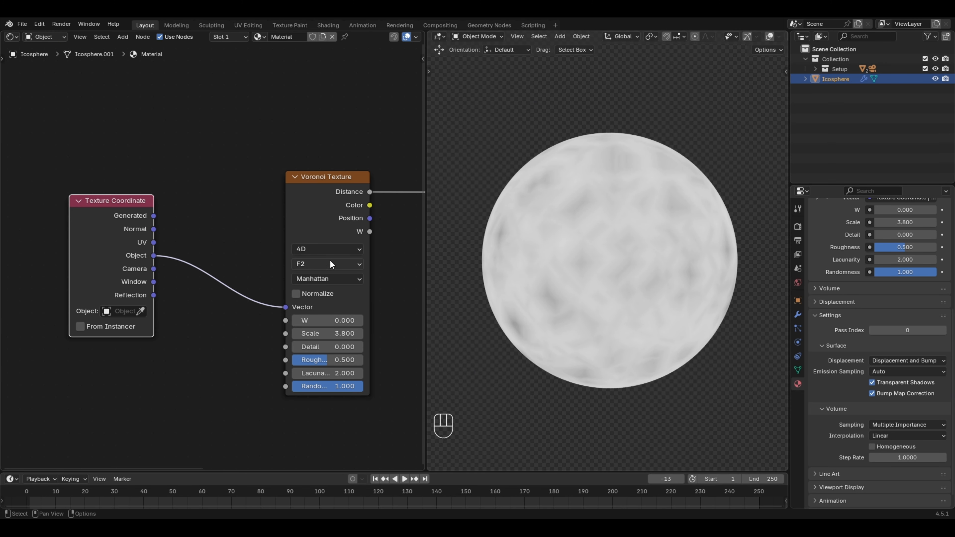
{"action": "left_click_drag", "start_coordinate": [103, 213], "coordinate": [32, 199]}
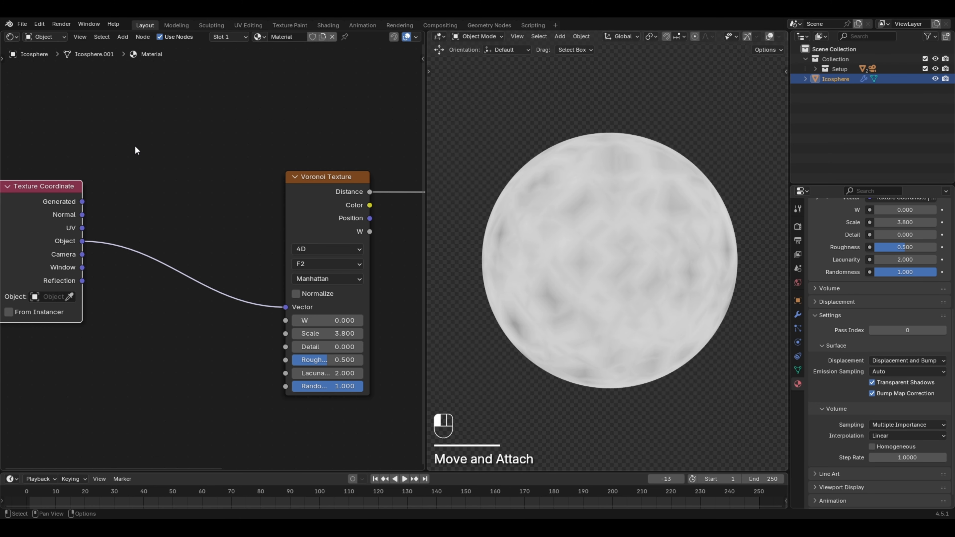
{"action": "left_click", "coordinate": [136, 143]}
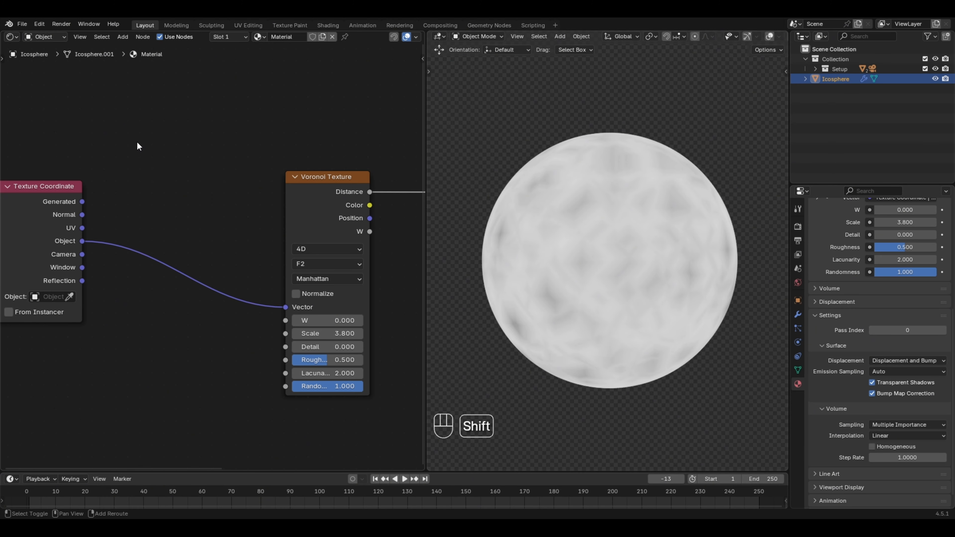
- Add a Noise Texture above the Voronoi Texture, feed its Vector with the Object coordinates and preview its Fac output
{"action": "key", "text": "shift+a"}
{"action": "type", "text": "no"}
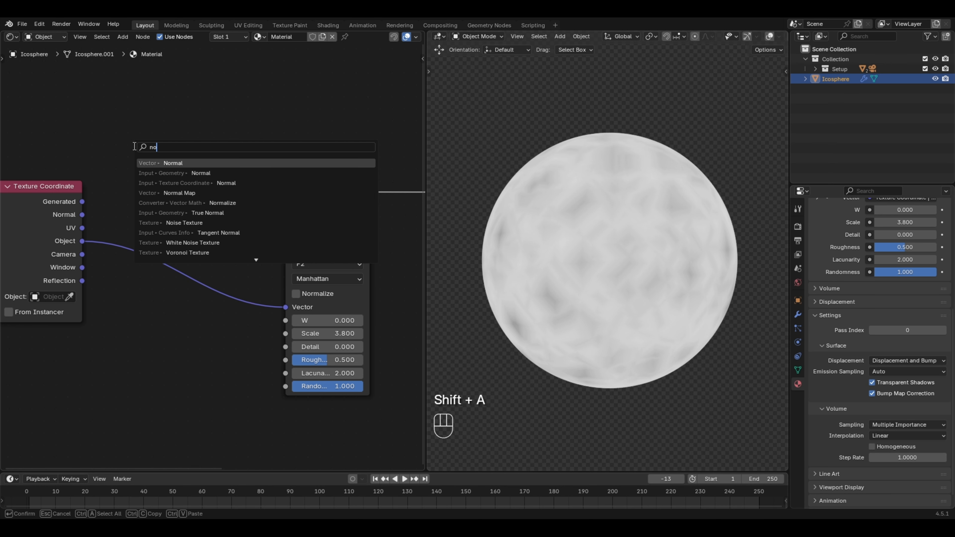
{"action": "type", "text": "i"}
{"action": "left_click", "coordinate": [175, 163]}
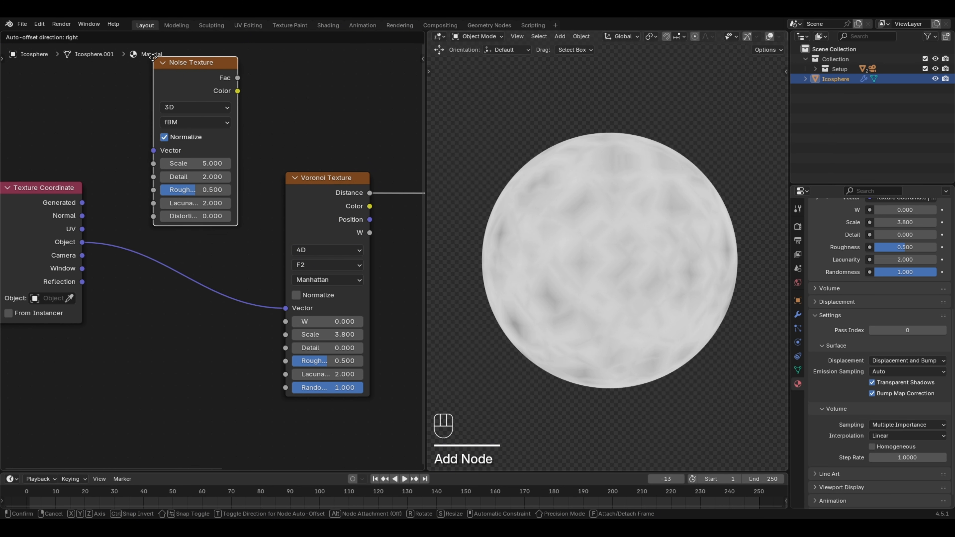
{"action": "left_click", "coordinate": [135, 106]}
{"action": "left_click_drag", "start_coordinate": [123, 217], "coordinate": [130, 188]}
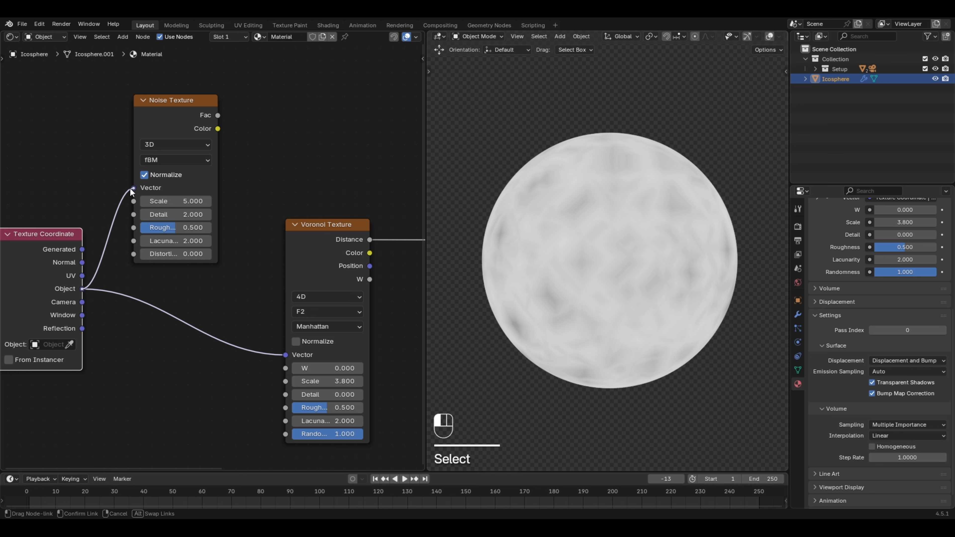
{"action": "left_click_drag", "start_coordinate": [130, 187], "coordinate": [130, 187]}
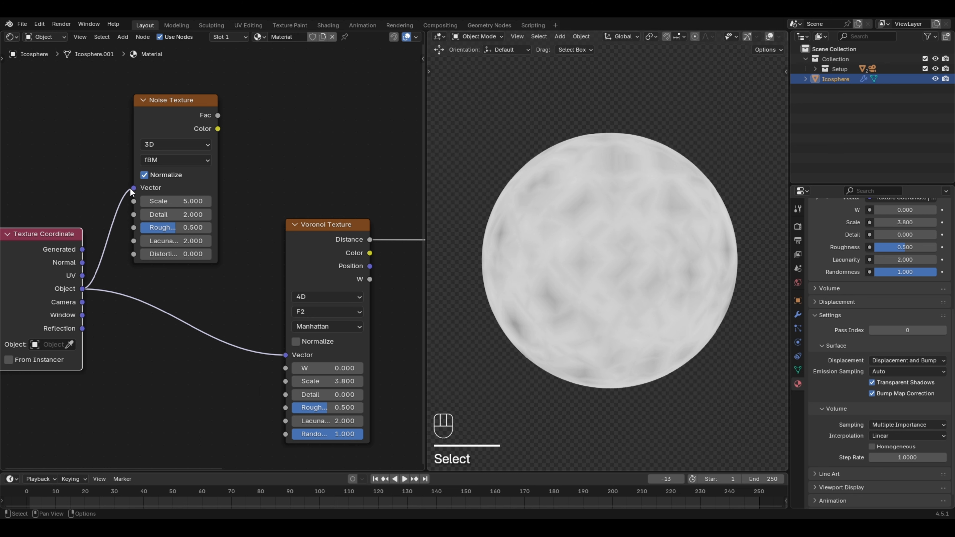
{"action": "left_click", "coordinate": [180, 109], "text": "ctrl+shift"}
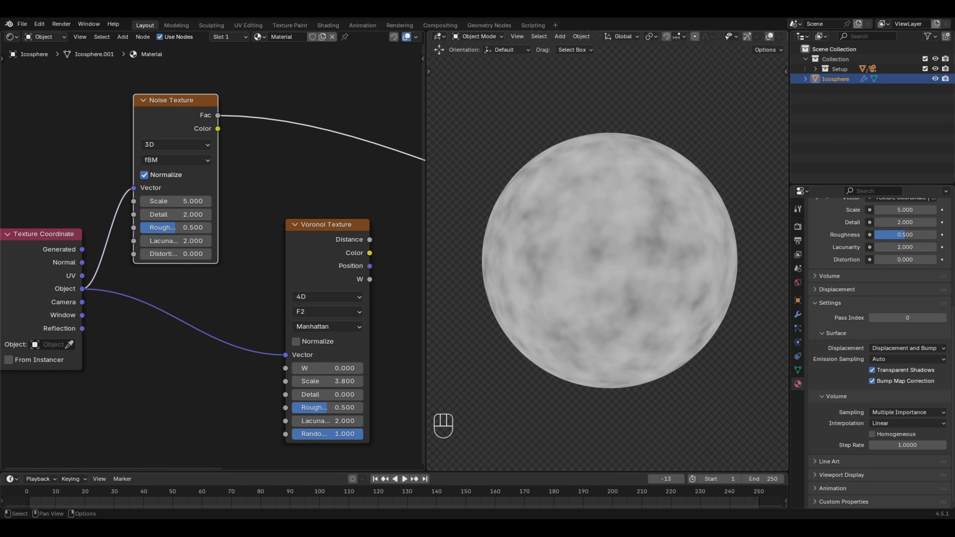
- Set the Noise Texture's scale to 6 and its detail to 15
{"action": "left_click", "coordinate": [186, 202]}
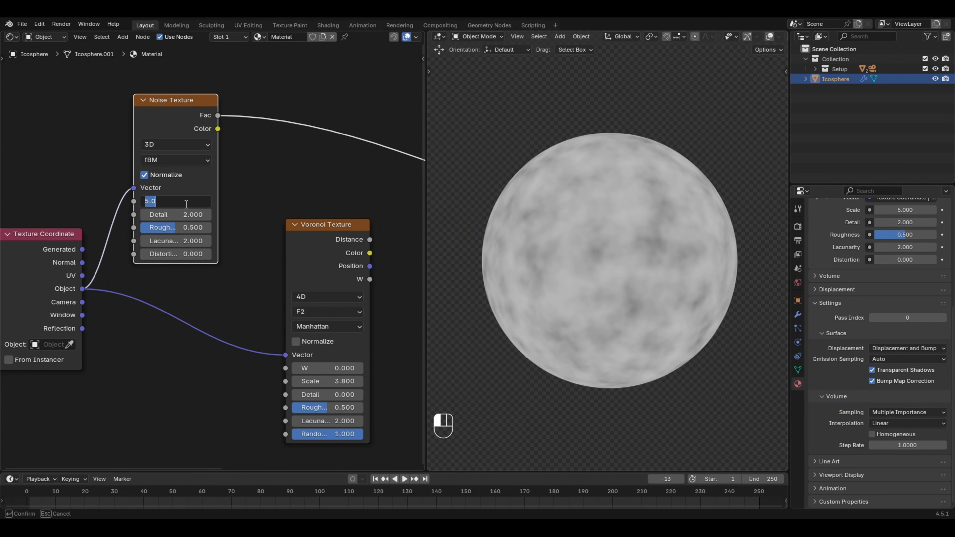
{"action": "type", "text": "6"}
{"action": "key", "text": "Return"}
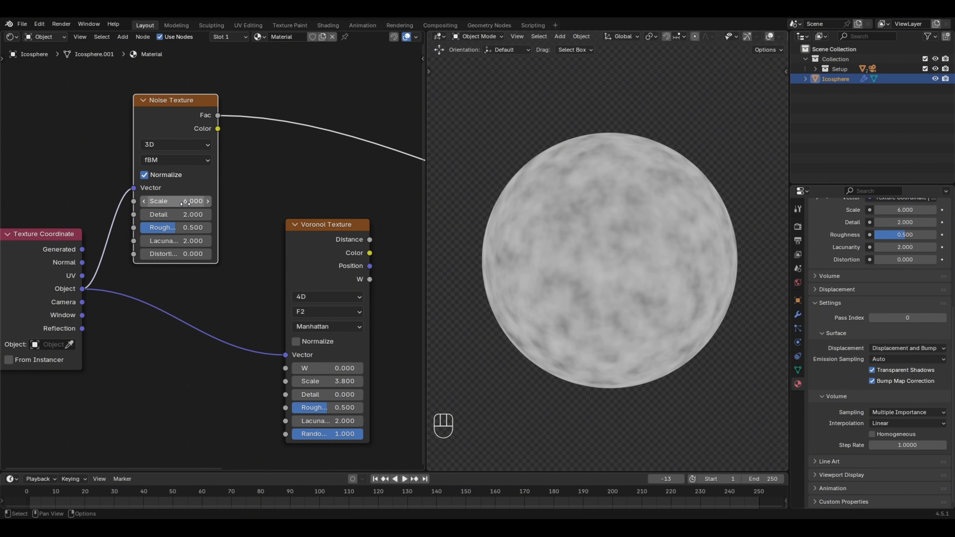
{"action": "left_click", "coordinate": [186, 214]}
{"action": "type", "text": "1"}
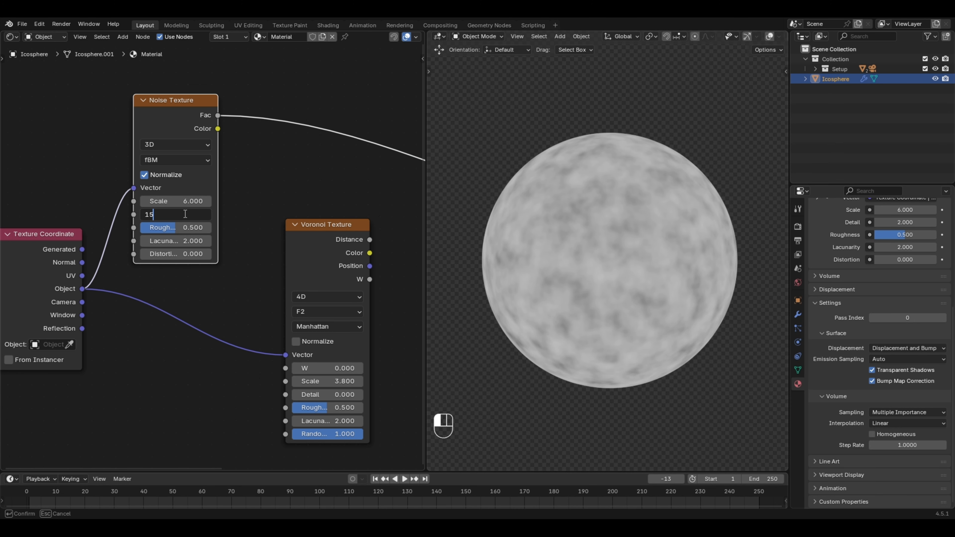
{"action": "type", "text": "5"}
{"action": "key", "text": "Return"}
{"action": "left_click", "coordinate": [286, 187]}
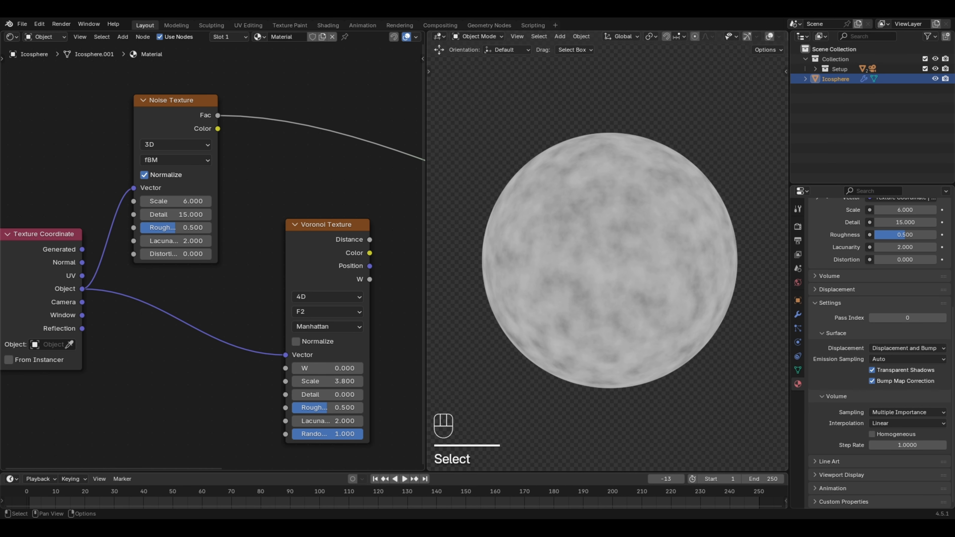
{"action": "key", "text": "alt"}
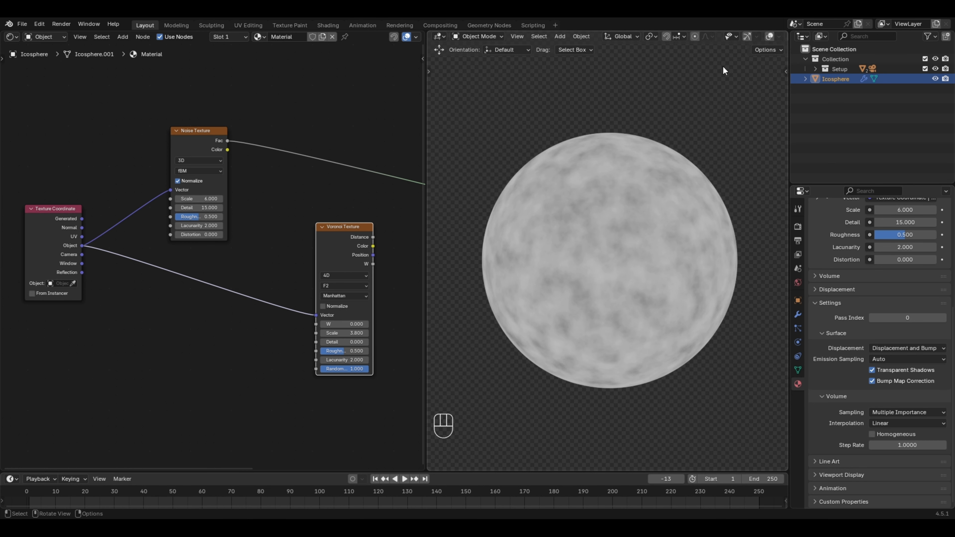
- Insert a color Mix node on the link between the Texture Coordinate and the Voronoi Texture, moving the Noise Texture aside
{"action": "scroll", "coordinate": [140, 316], "scroll_direction": "up", "scroll_amount": 2}
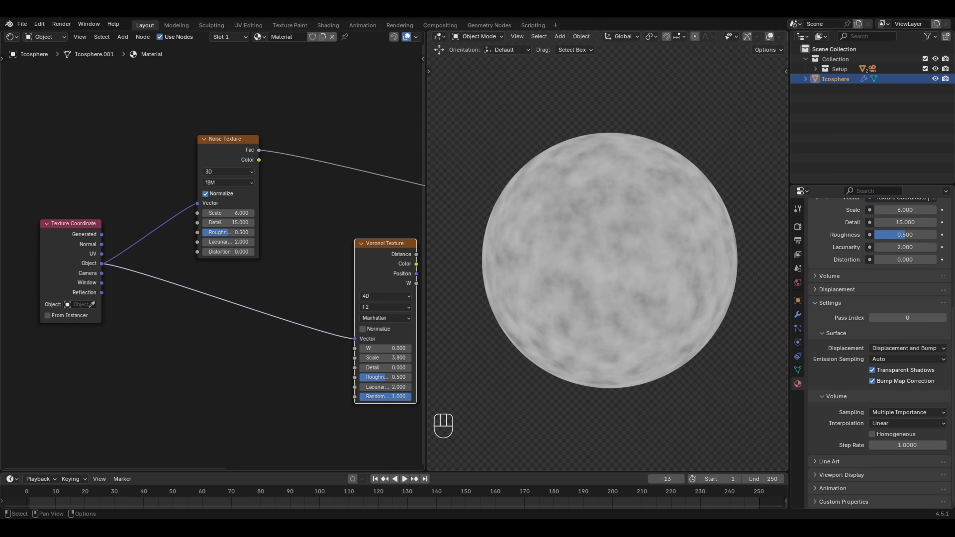
{"action": "left_click", "coordinate": [253, 360]}
{"action": "key", "text": "shift+a"}
{"action": "type", "text": "mi"}
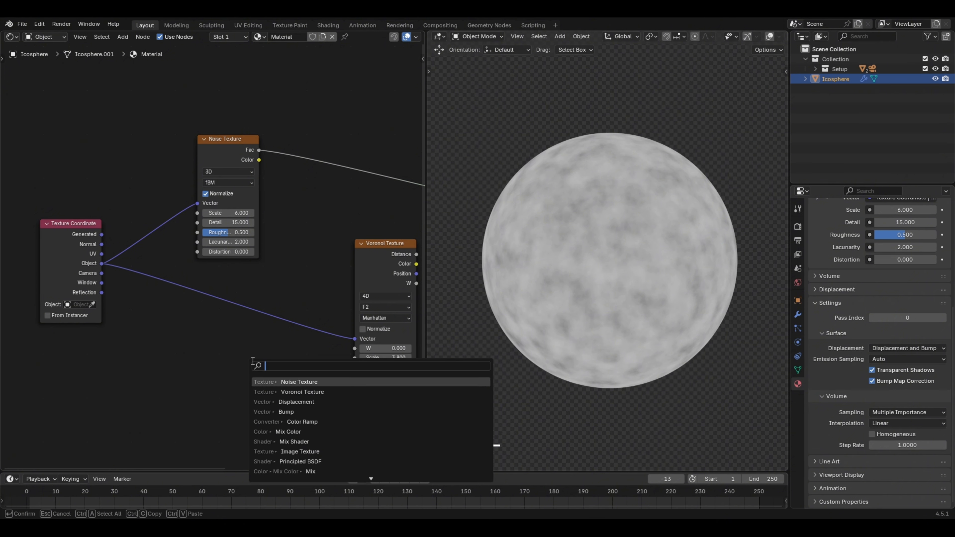
{"action": "type", "text": "x"}
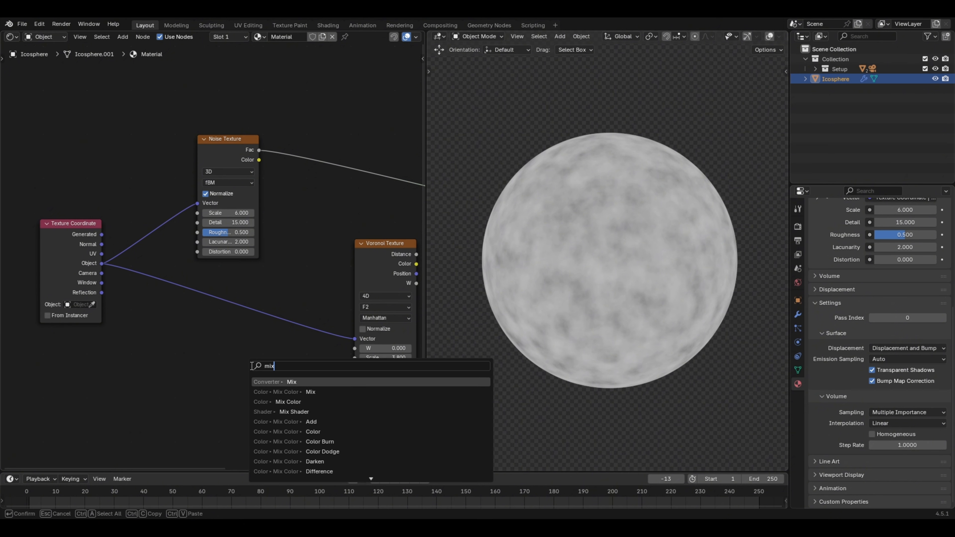
{"action": "left_click", "coordinate": [271, 392]}
{"action": "left_click", "coordinate": [251, 277]}
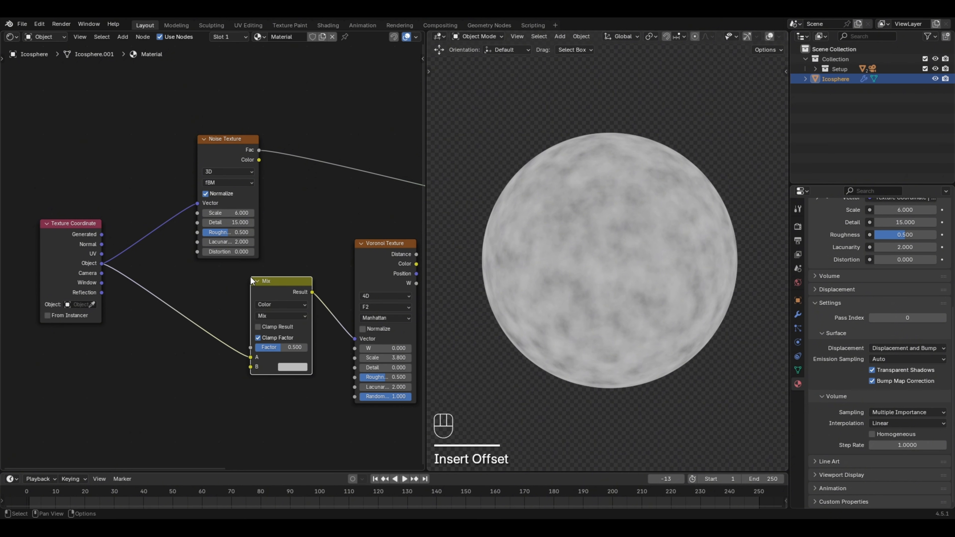
{"action": "left_click_drag", "start_coordinate": [256, 254], "coordinate": [231, 257]}
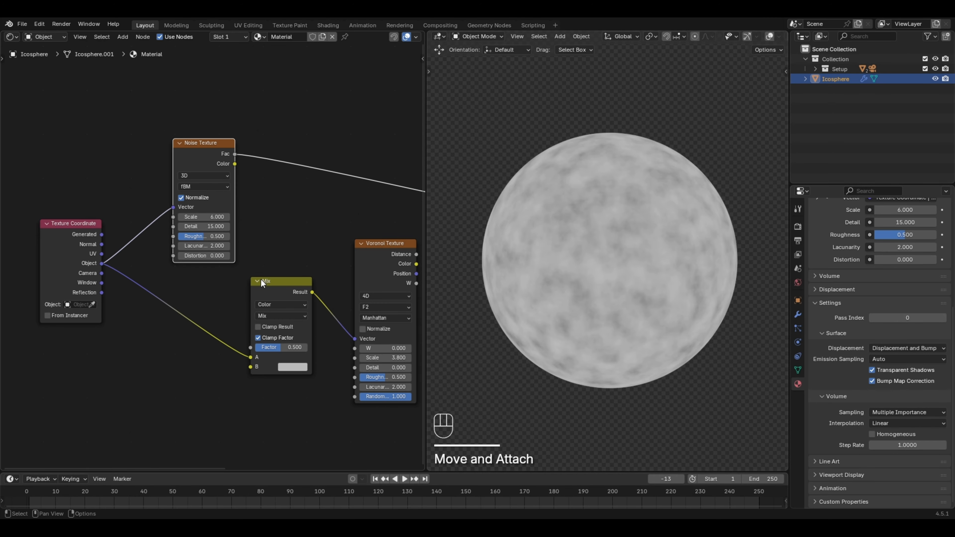
- Set the Mix node's blend mode to Linear Light
{"action": "scroll", "coordinate": [264, 282], "scroll_direction": "up", "scroll_amount": 2}
{"action": "middle_click_drag", "start_coordinate": [301, 335], "coordinate": [305, 326]}
{"action": "left_click", "coordinate": [304, 318]}
{"action": "left_click", "coordinate": [364, 353]}
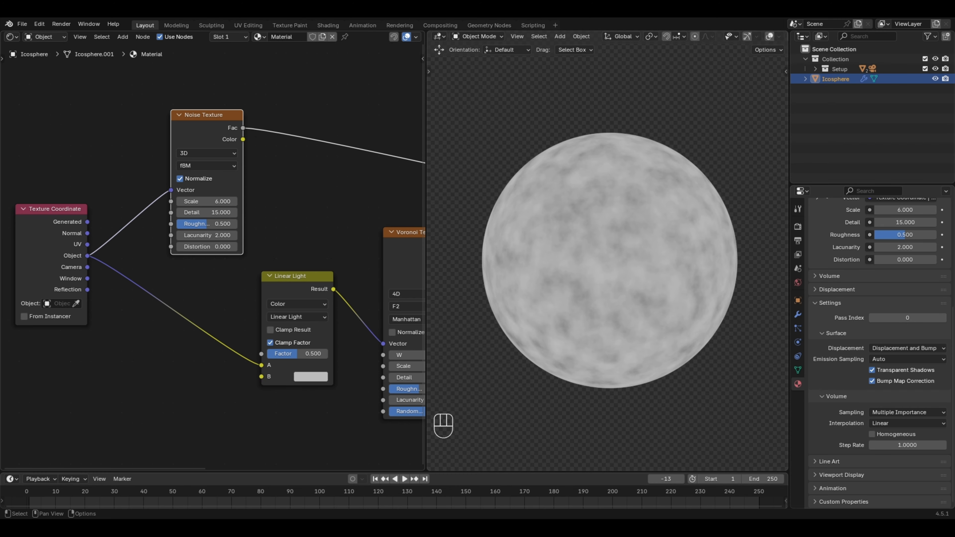
- Link the Noise Texture's Color output to the Linear Light node's B input and rearrange the two nodes
{"action": "left_click_drag", "start_coordinate": [222, 132], "coordinate": [261, 376]}
{"action": "left_click_drag", "start_coordinate": [301, 286], "coordinate": [316, 203]}
{"action": "left_click", "coordinate": [196, 143]}
{"action": "left_click_drag", "start_coordinate": [188, 132], "coordinate": [185, 133]}
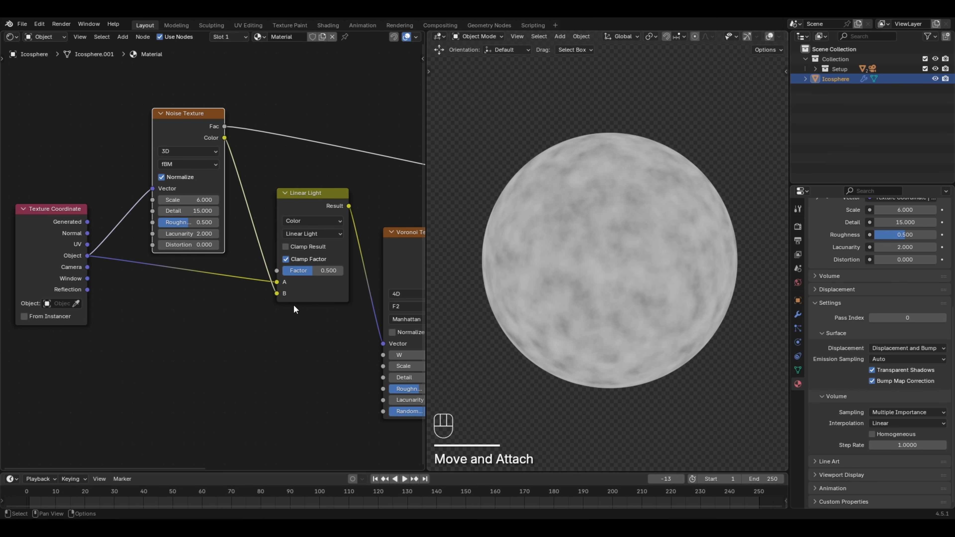
{"action": "left_click", "coordinate": [597, 273]}
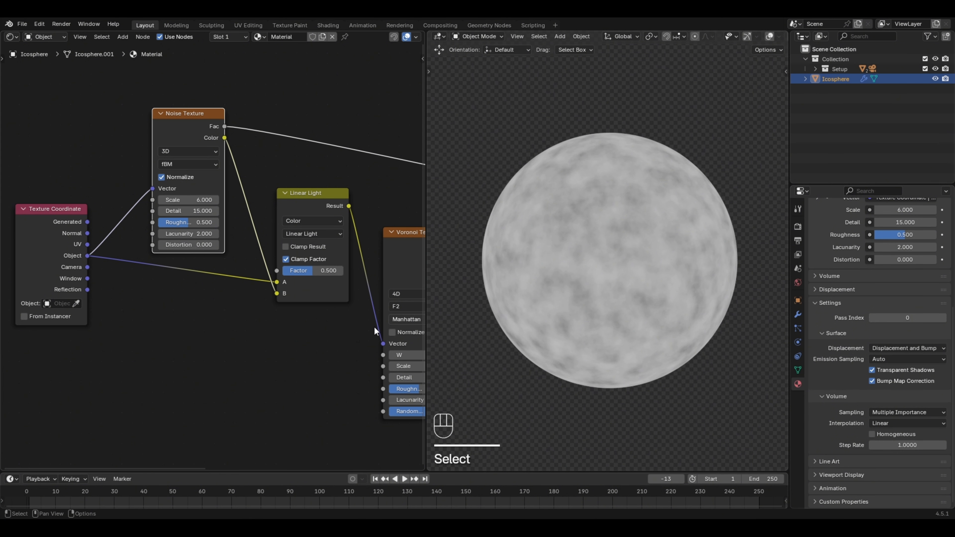
- Preview the Voronoi Texture's Distance output and set the Linear Light factor to 0.1
{"action": "middle_click_drag", "start_coordinate": [300, 381], "coordinate": [218, 379]}
{"action": "left_click_drag", "start_coordinate": [244, 270], "coordinate": [208, 268]}
{"action": "key", "text": "ctrl+z"}
{"action": "left_click", "coordinate": [335, 244], "text": "ctrl+shift"}
{"action": "left_click", "coordinate": [244, 268]}
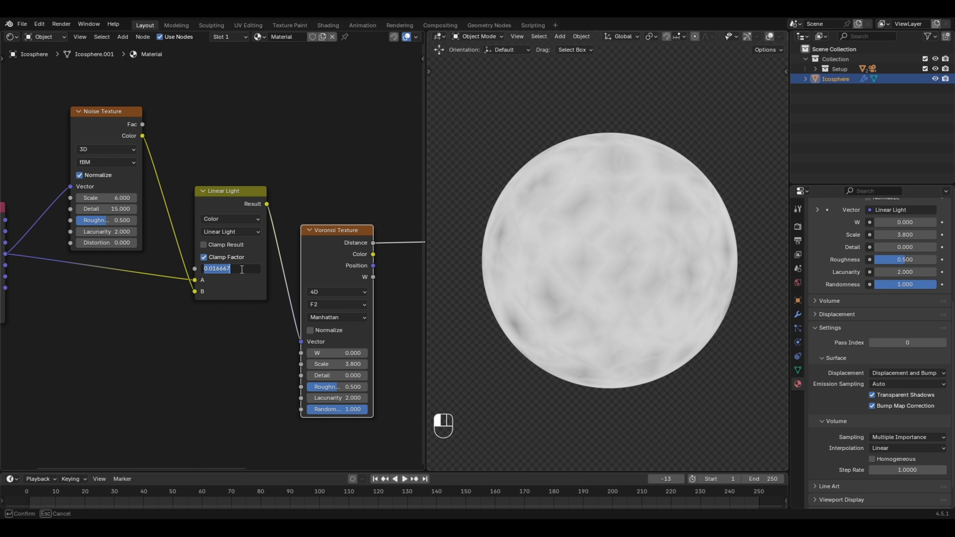
{"action": "key", "text": "BackSpace"}
{"action": "key", "text": "Return"}
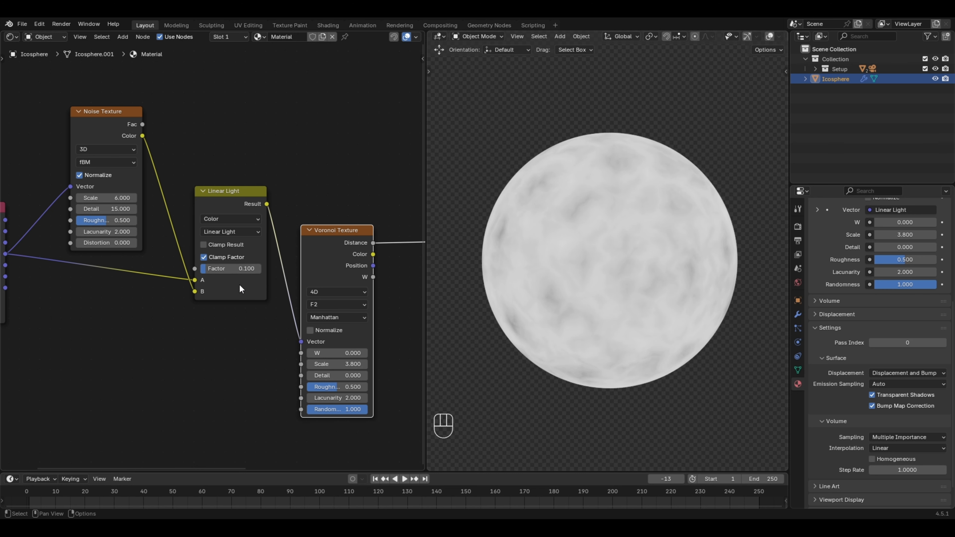
- Add a second color Mix node above the gap between the Voronoi Texture and the Principled BSDF
{"action": "scroll", "coordinate": [236, 335], "scroll_direction": "down", "scroll_amount": 2}
{"action": "middle_click_drag", "start_coordinate": [235, 334], "coordinate": [274, 357]}
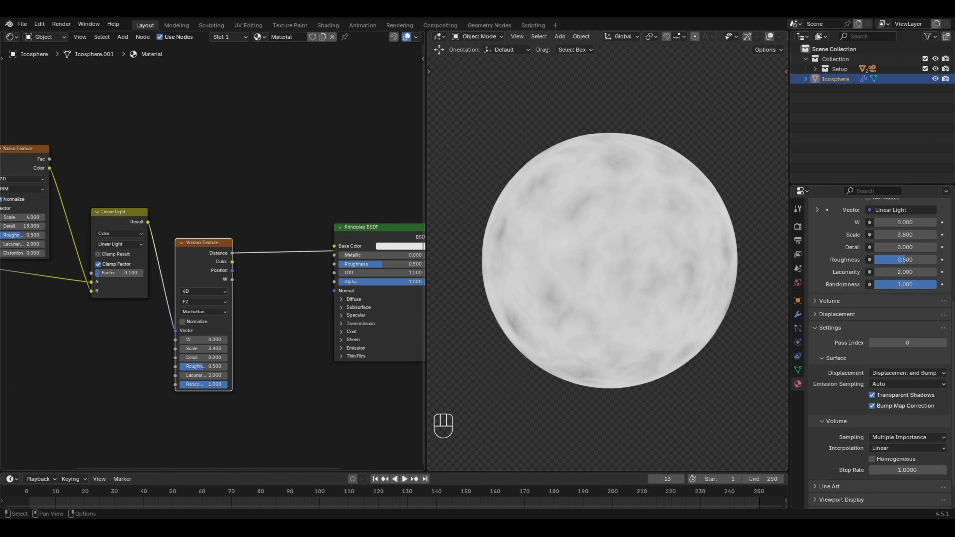
{"action": "scroll", "coordinate": [268, 263], "scroll_direction": "down", "scroll_amount": 4}
{"action": "left_click", "coordinate": [260, 160]}
{"action": "key", "text": "shift+a"}
{"action": "left_click", "coordinate": [259, 161]}
{"action": "left_click", "coordinate": [266, 181]}
{"action": "left_click", "coordinate": [238, 168]}
{"action": "scroll", "coordinate": [245, 201], "scroll_direction": "up", "scroll_amount": 2}
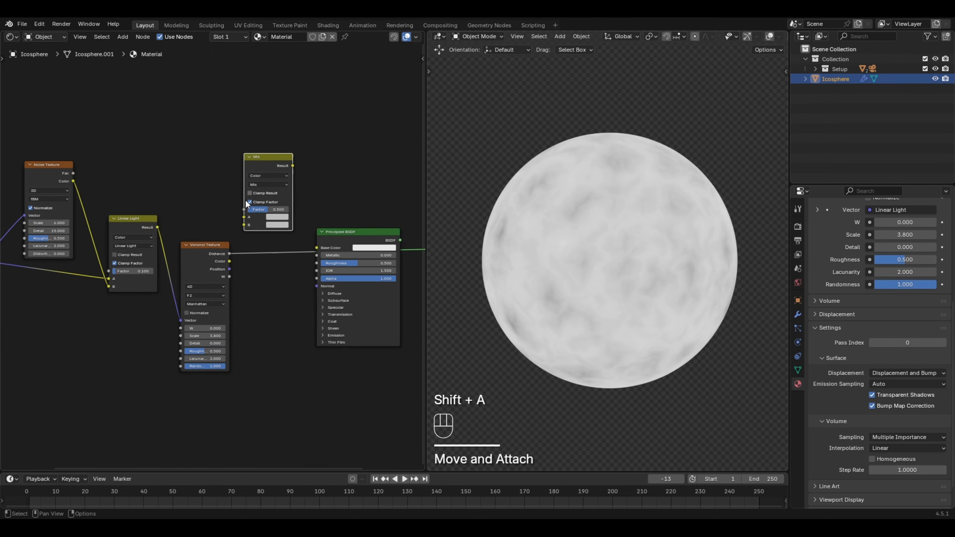
- Link the noise Fac to the new Mix node's A and the Voronoi Distance to its B, and preview the result
{"action": "scroll", "coordinate": [246, 200], "scroll_direction": "up", "scroll_amount": 1}
{"action": "left_click_drag", "start_coordinate": [49, 158], "coordinate": [245, 211]}
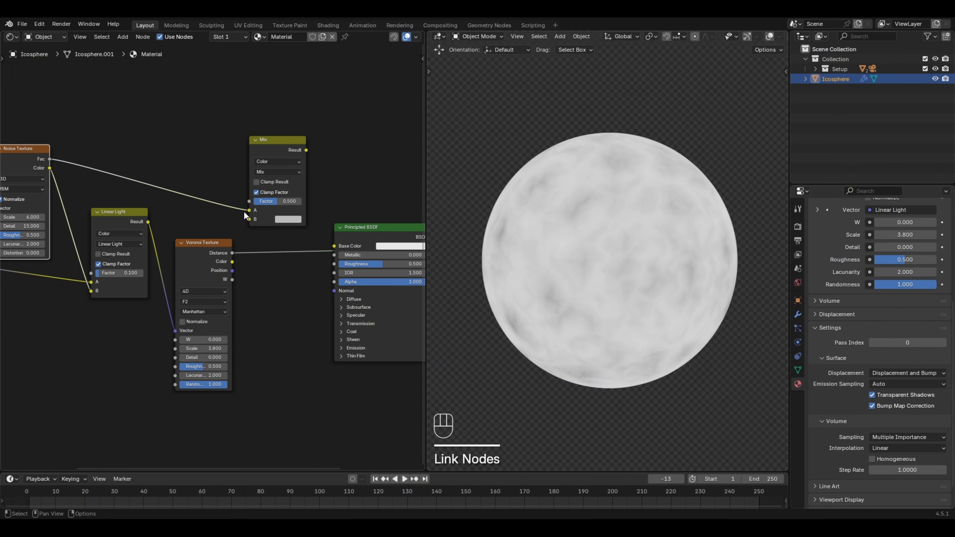
{"action": "left_click_drag", "start_coordinate": [233, 252], "coordinate": [250, 218]}
{"action": "left_click", "coordinate": [300, 190], "text": "ctrl+shift"}
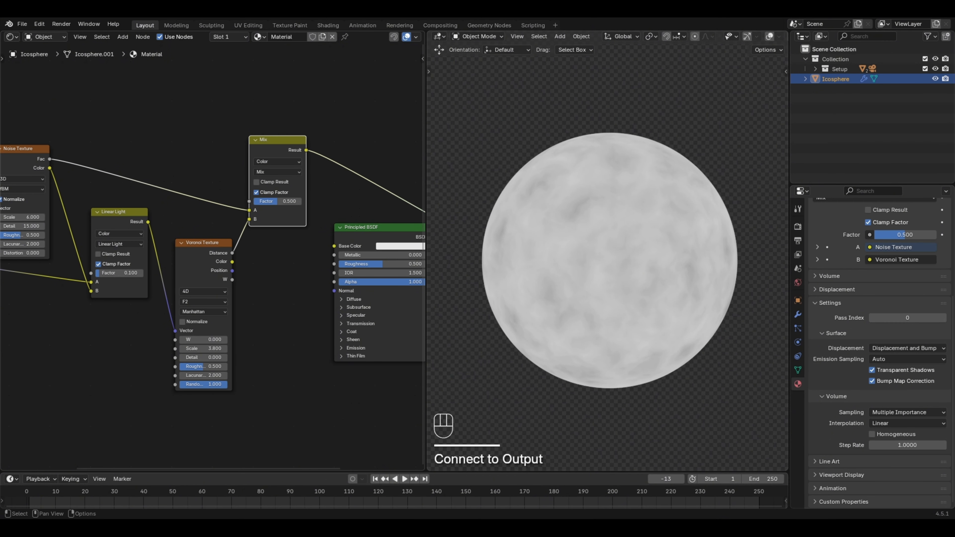
- Set the factor of the Mix node blending noise and Voronoi to 0.3
{"action": "mouse_move", "coordinate": [279, 201]}
{"action": "left_mouse_down"}
{"action": "mouse_move", "coordinate": [259, 201]}
{"action": "mouse_move", "coordinate": [284, 202]}
{"action": "left_mouse_up"}
{"action": "middle_click_drag", "start_coordinate": [290, 359], "coordinate": [166, 380]}
{"action": "left_click", "coordinate": [242, 252]}
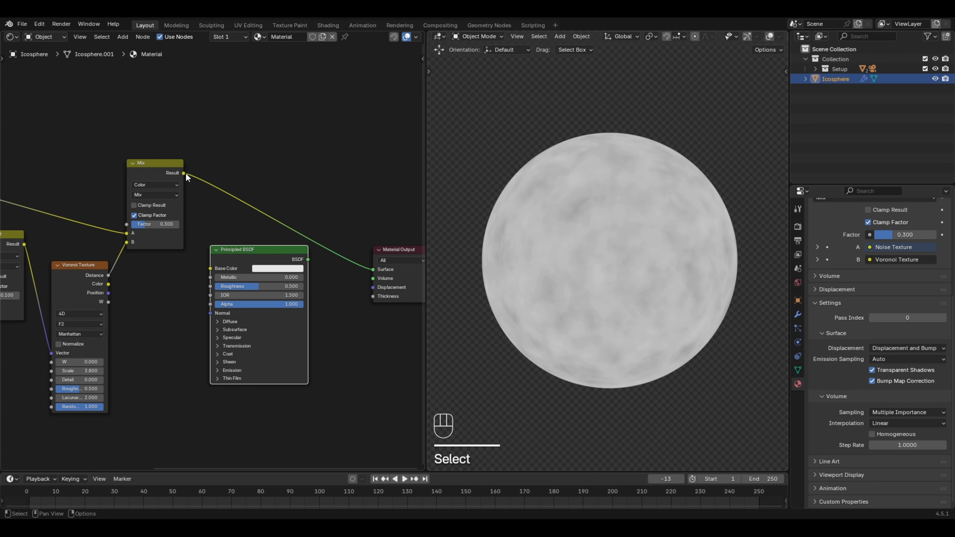
- Link the blended Mix Result to the Principled BSDF's Base Color and restore the BSDF link to the Material Output's Surface
{"action": "mouse_move", "coordinate": [184, 173]}
{"action": "left_mouse_down"}
{"action": "mouse_move", "coordinate": [211, 268]}
{"action": "mouse_move", "coordinate": [299, 246]}
{"action": "left_mouse_up"}
{"action": "left_click", "coordinate": [254, 255], "text": "ctrl+shift"}
{"action": "left_click", "coordinate": [152, 185]}
{"action": "left_click", "coordinate": [211, 257]}
{"action": "scroll", "coordinate": [211, 257], "scroll_direction": "down", "scroll_amount": 8}
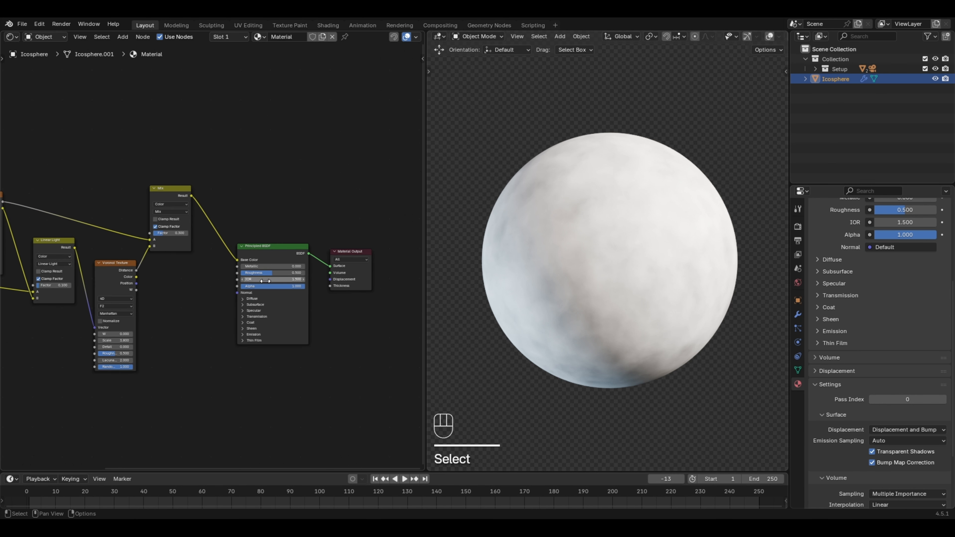
- Move the Principled BSDF and Material Output away from the Mix node and link the Mix Result to Roughness as well
{"action": "left_click_drag", "start_coordinate": [240, 218], "coordinate": [344, 321]}
{"action": "left_click_drag", "start_coordinate": [263, 250], "coordinate": [315, 218]}
{"action": "left_click", "coordinate": [244, 252]}
{"action": "scroll", "coordinate": [213, 255], "scroll_direction": "up", "scroll_amount": 6}
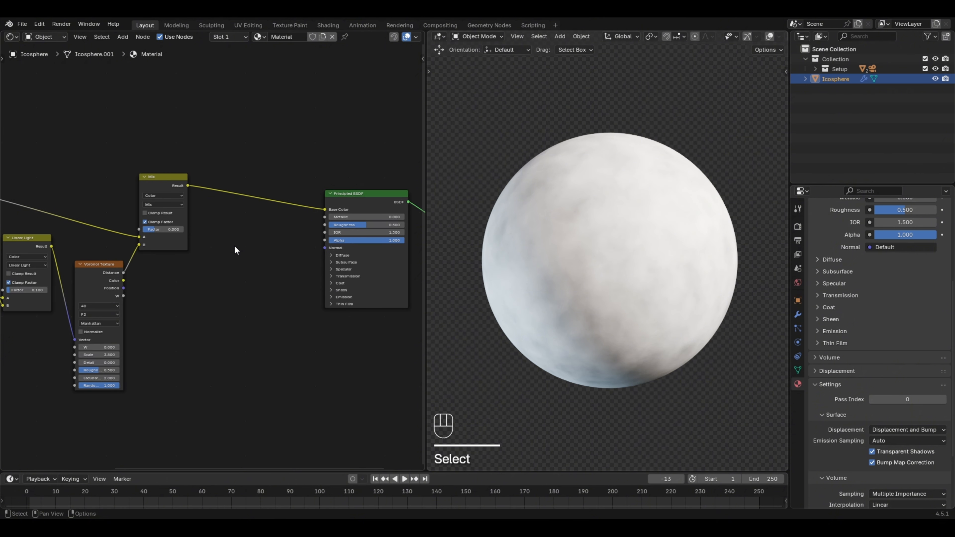
{"action": "middle_click_drag", "start_coordinate": [261, 242], "coordinate": [281, 275], "text": "shift"}
{"action": "left_click_drag", "start_coordinate": [207, 223], "coordinate": [345, 262]}
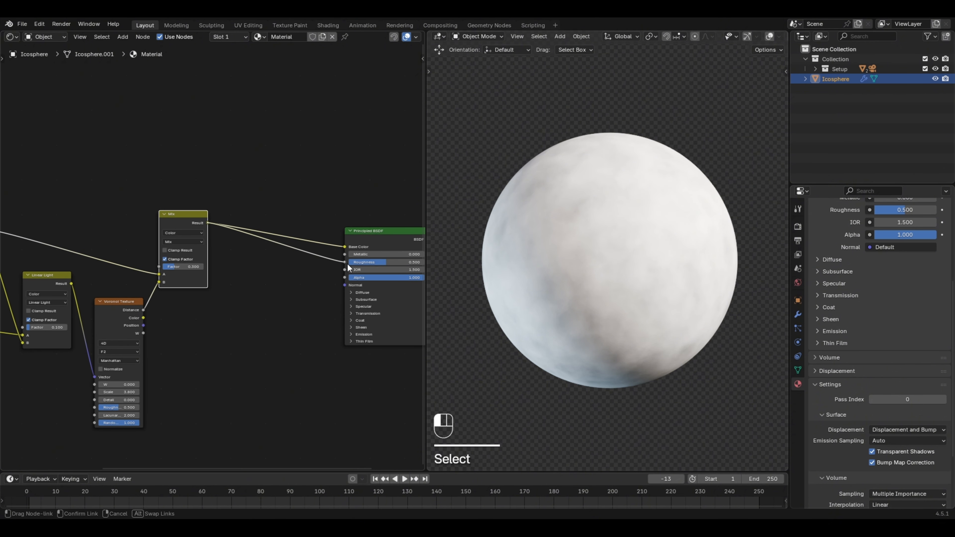
- Insert a Color Ramp node between the Mix Result and the Principled BSDF's Base Color
{"action": "scroll", "coordinate": [244, 245], "scroll_direction": "up", "scroll_amount": 2}
{"action": "key", "text": "shift+a"}
{"action": "left_click", "coordinate": [301, 155]}
{"action": "type", "text": "ramp"}
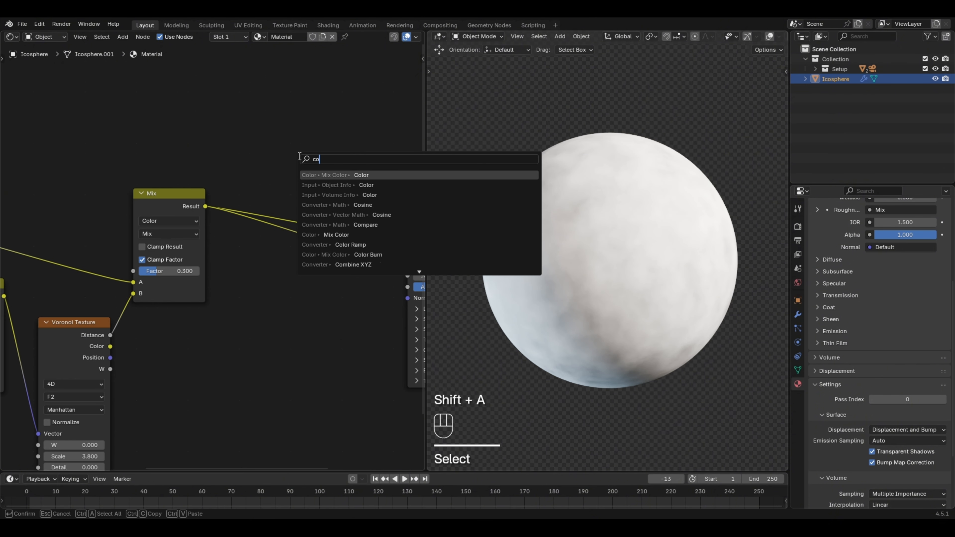
{"action": "key", "text": "Down"}
{"action": "key", "text": "Down"}
{"action": "key", "text": "Return"}
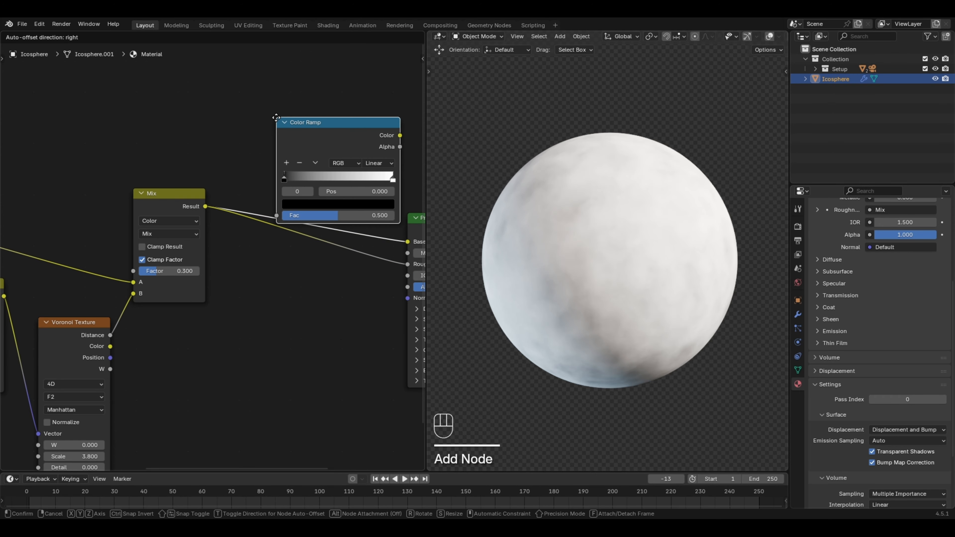
{"action": "left_click", "coordinate": [289, 128]}
{"action": "scroll", "coordinate": [254, 235], "scroll_direction": "down", "scroll_amount": 2}
- Rearrange the Mix and Color Ramp nodes so the ramp sits clearly between the Mix node and the Principled BSDF
{"action": "left_click_drag", "start_coordinate": [183, 216], "coordinate": [190, 251]}
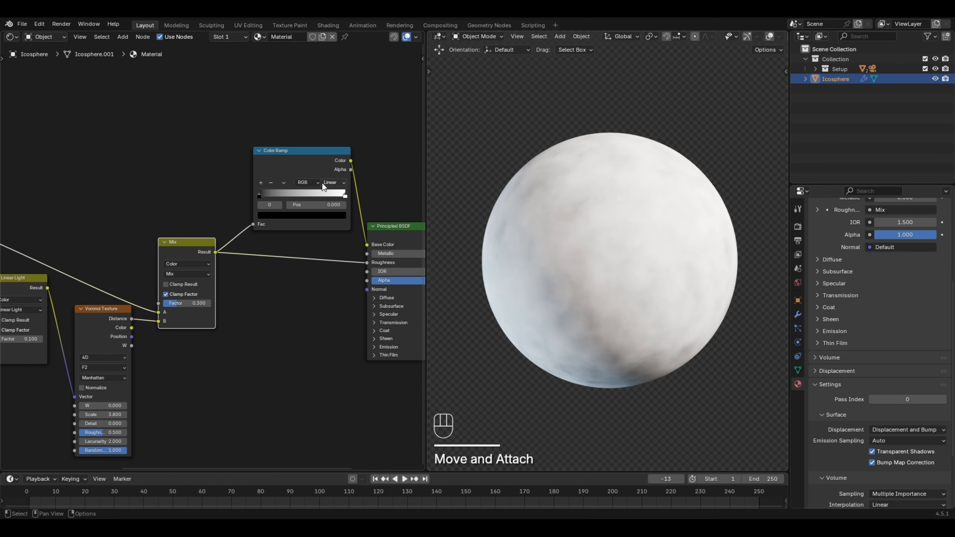
{"action": "left_click_drag", "start_coordinate": [319, 168], "coordinate": [307, 173]}
{"action": "middle_click_drag", "start_coordinate": [325, 317], "coordinate": [276, 317]}
{"action": "scroll", "coordinate": [218, 213], "scroll_direction": "up", "scroll_amount": 2}
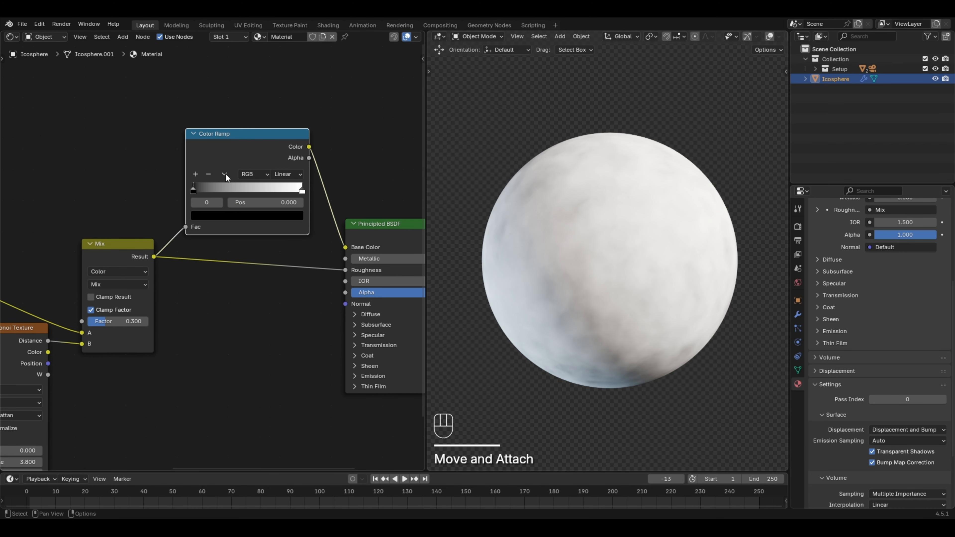
- Flip the Base Color ramp, shift its black stop slightly inward and adjust that stop's dark color
{"action": "left_click", "coordinate": [225, 174]}
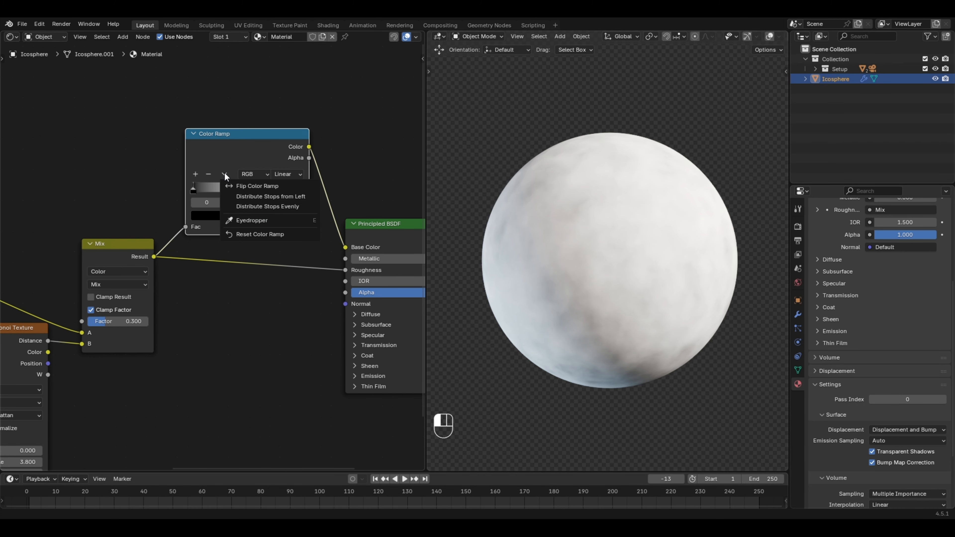
{"action": "left_click", "coordinate": [250, 186]}
{"action": "mouse_move", "coordinate": [285, 192]}
{"action": "left_mouse_down"}
{"action": "mouse_move", "coordinate": [266, 190]}
{"action": "mouse_move", "coordinate": [282, 192]}
{"action": "left_mouse_up"}
{"action": "left_click", "coordinate": [285, 214]}
{"action": "left_click_drag", "start_coordinate": [285, 126], "coordinate": [285, 128]}
{"action": "left_click", "coordinate": [324, 126]}
{"action": "left_click", "coordinate": [259, 215]}
- Darken the Base Color ramp's white stop to gray and move it to position 0.305
{"action": "left_click", "coordinate": [191, 191]}
{"action": "left_click", "coordinate": [222, 217]}
{"action": "left_click_drag", "start_coordinate": [285, 49], "coordinate": [286, 100]}
{"action": "left_click_drag", "start_coordinate": [193, 191], "coordinate": [227, 192]}
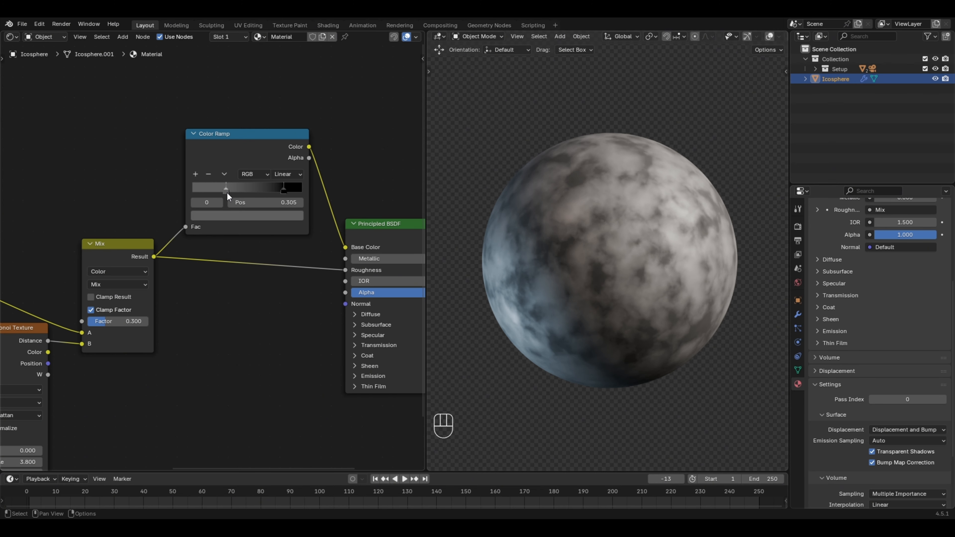
- Insert a second Color Ramp node on the link between the Mix Result and the Principled BSDF's Roughness
{"action": "key", "text": "Tab"}
{"action": "key", "text": "shift+a"}
{"action": "left_click", "coordinate": [236, 301]}
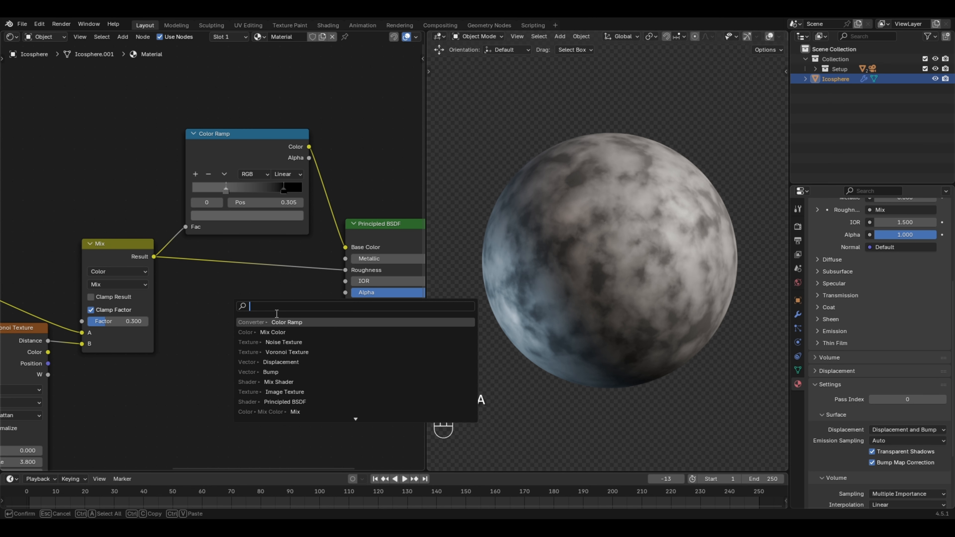
{"action": "left_click", "coordinate": [275, 322]}
{"action": "left_click", "coordinate": [183, 251]}
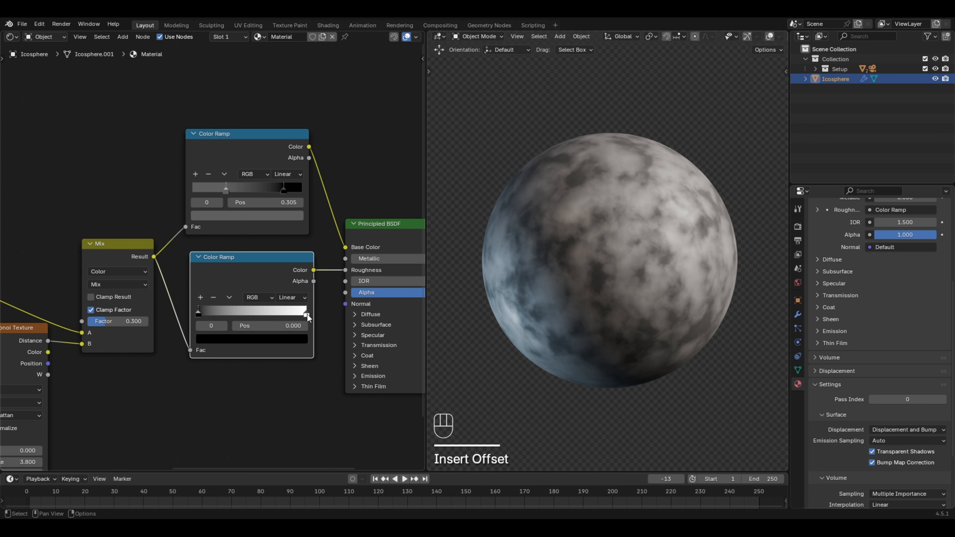
- Adjust the Roughness ramp's end colors, with the dark stop at position 0.395 and the white stop at 0.714
{"action": "left_click_drag", "start_coordinate": [308, 314], "coordinate": [322, 331]}
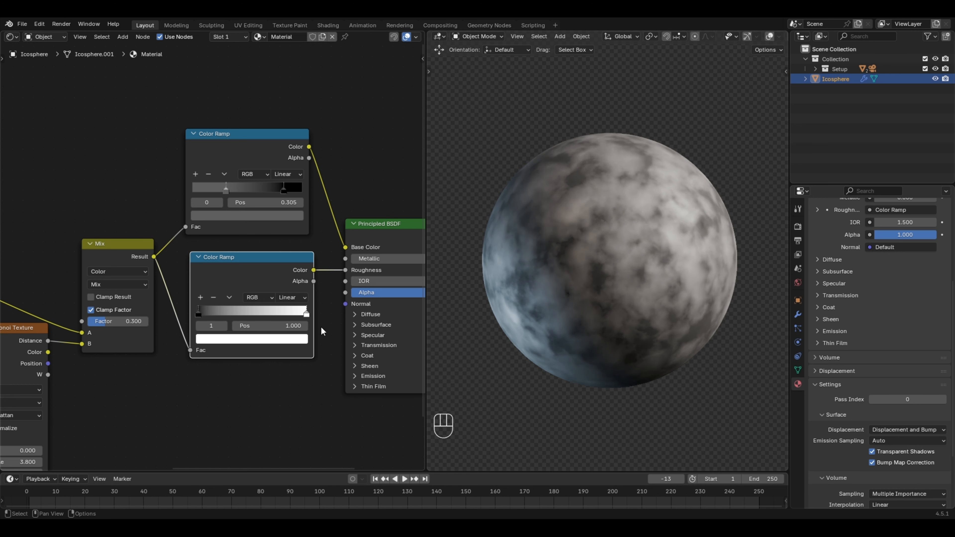
{"action": "left_click", "coordinate": [280, 339]}
{"action": "left_click_drag", "start_coordinate": [290, 238], "coordinate": [289, 171]}
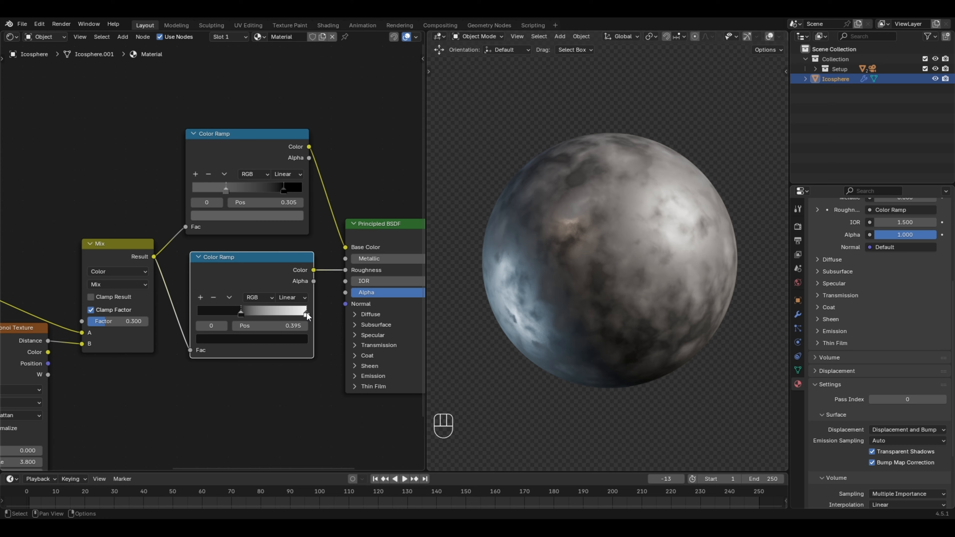
{"action": "left_click_drag", "start_coordinate": [307, 313], "coordinate": [274, 314]}
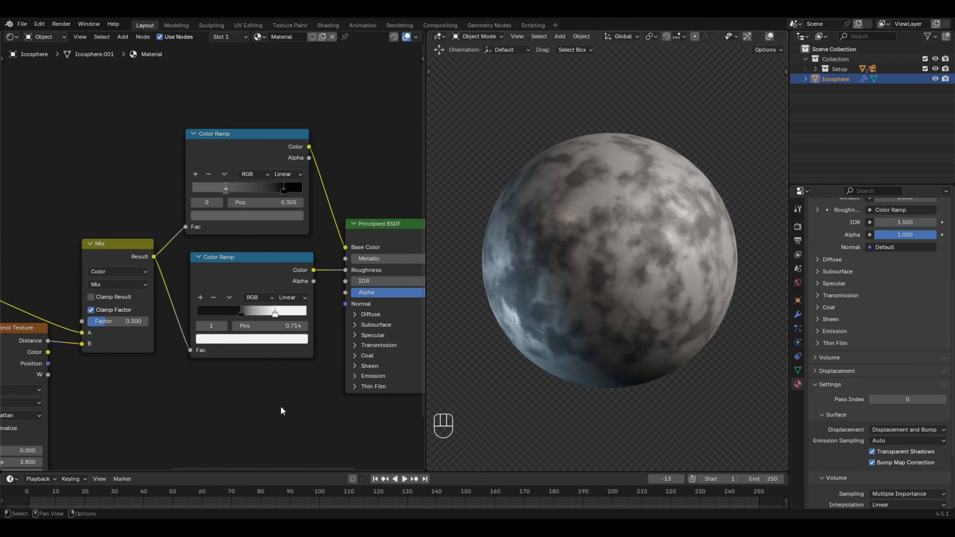
- Spread out the nodes to make room below the ramps and link the Voronoi Distance to the Principled BSDF's Normal
{"action": "scroll", "coordinate": [306, 239], "scroll_direction": "down", "scroll_amount": 4}
{"action": "left_click_drag", "start_coordinate": [341, 232], "coordinate": [364, 276]}
{"action": "middle_click_drag", "start_coordinate": [355, 282], "coordinate": [234, 245]}
{"action": "left_click_drag", "start_coordinate": [346, 204], "coordinate": [391, 204]}
{"action": "left_click_drag", "start_coordinate": [264, 238], "coordinate": [262, 225]}
{"action": "middle_click_drag", "start_coordinate": [153, 347], "coordinate": [263, 305]}
{"action": "left_click", "coordinate": [195, 301]}
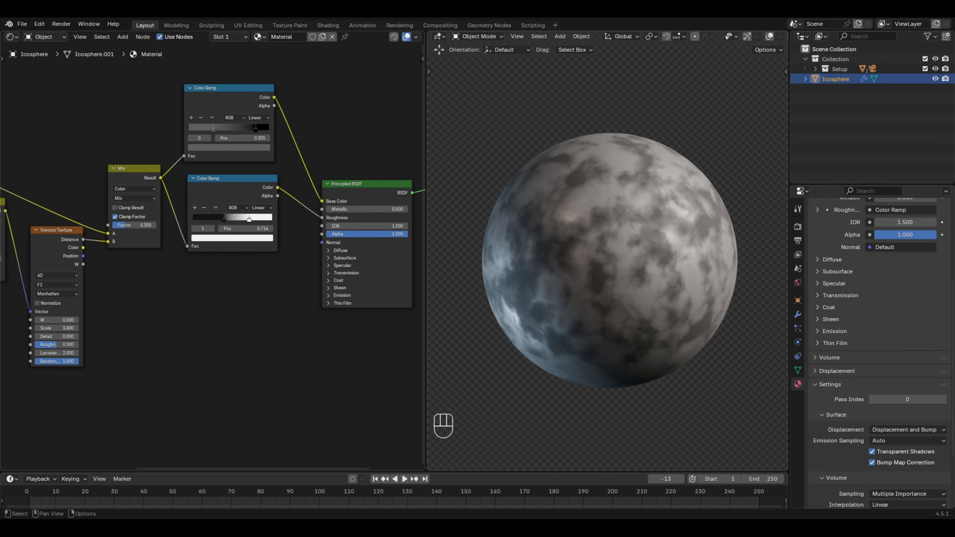
{"action": "mouse_move", "coordinate": [83, 240]}
{"action": "left_mouse_down"}
{"action": "mouse_move", "coordinate": [256, 267]}
{"action": "mouse_move", "coordinate": [322, 243]}
{"action": "left_mouse_up"}
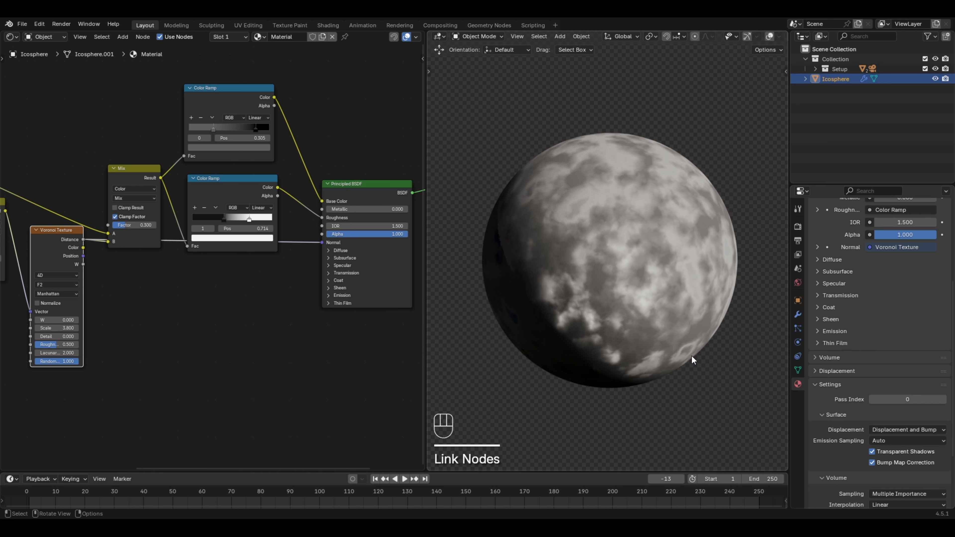
{"action": "left_click_drag", "start_coordinate": [217, 181], "coordinate": [236, 155]}
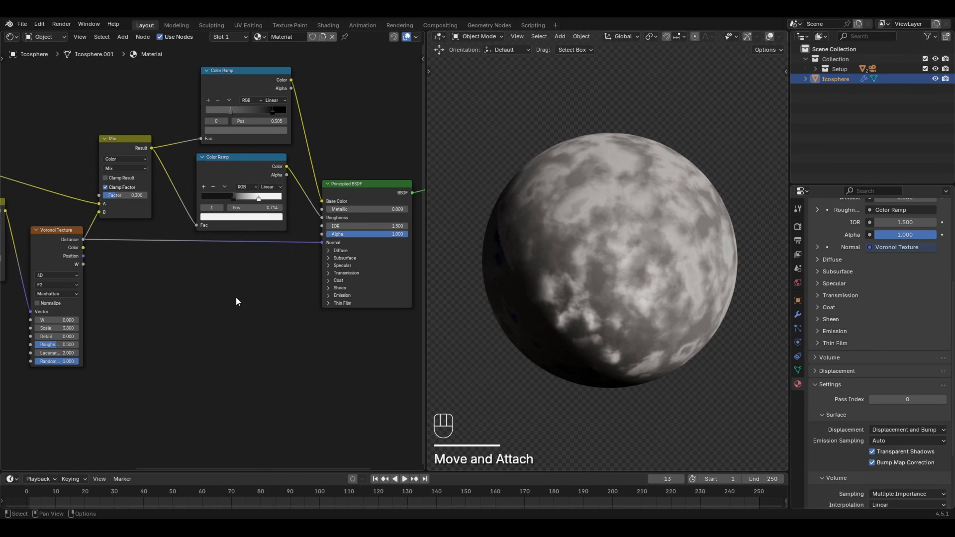
- Insert a Bump node on the Normal link and move the incoming Voronoi Distance link to its Height input
{"action": "key", "text": "shift+a"}
{"action": "type", "text": "bump"}
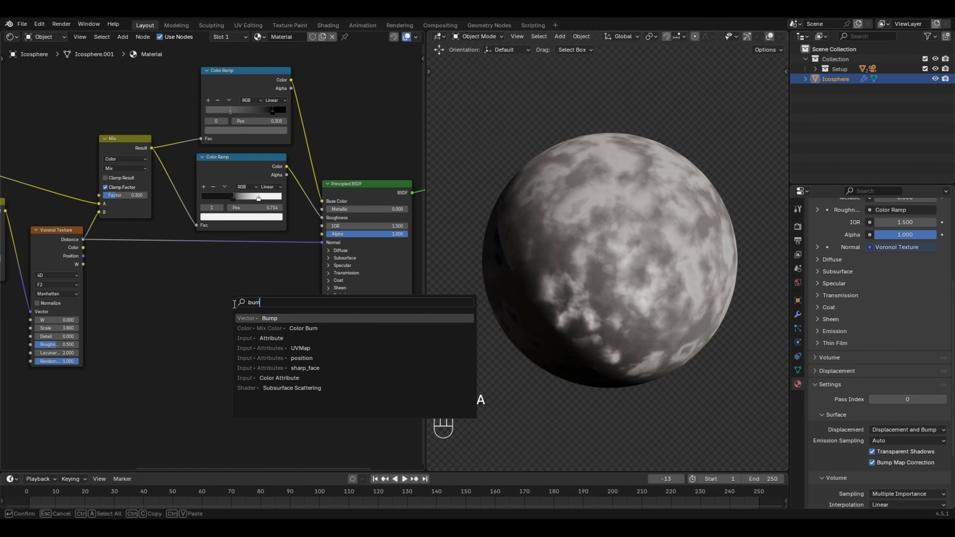
{"action": "key", "text": "Return"}
{"action": "left_click", "coordinate": [187, 237]}
{"action": "left_click_drag", "start_coordinate": [215, 255], "coordinate": [222, 257]}
{"action": "scroll", "coordinate": [213, 257], "scroll_direction": "up", "scroll_amount": 3}
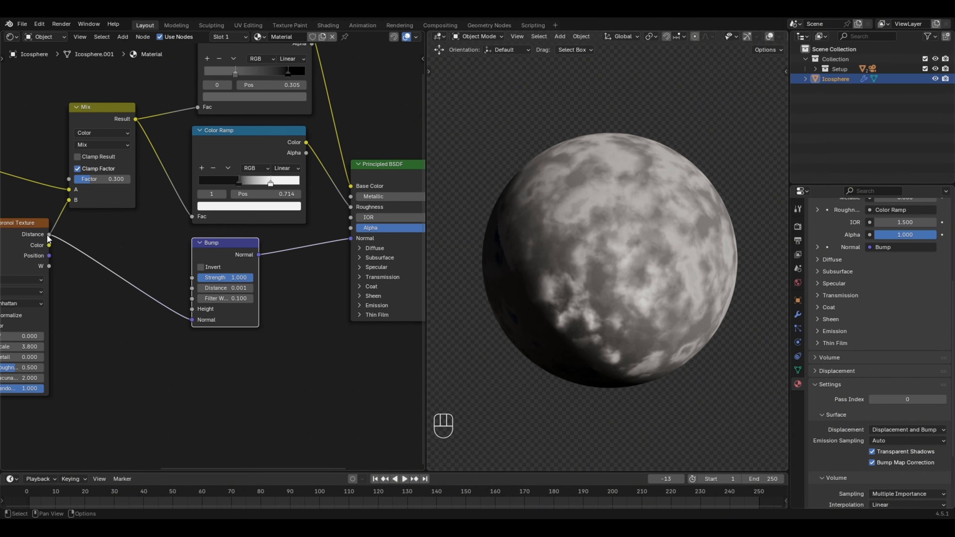
{"action": "left_click_drag", "start_coordinate": [192, 319], "coordinate": [184, 307]}
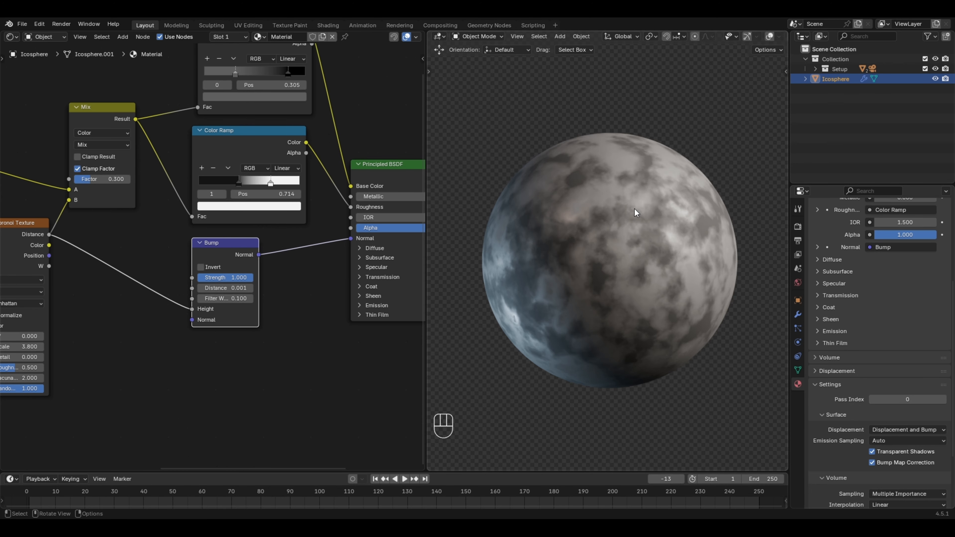
- Shift the Material Output and link the Voronoi Distance directly to its Displacement input
{"action": "scroll", "coordinate": [216, 333], "scroll_direction": "down", "scroll_amount": 3}
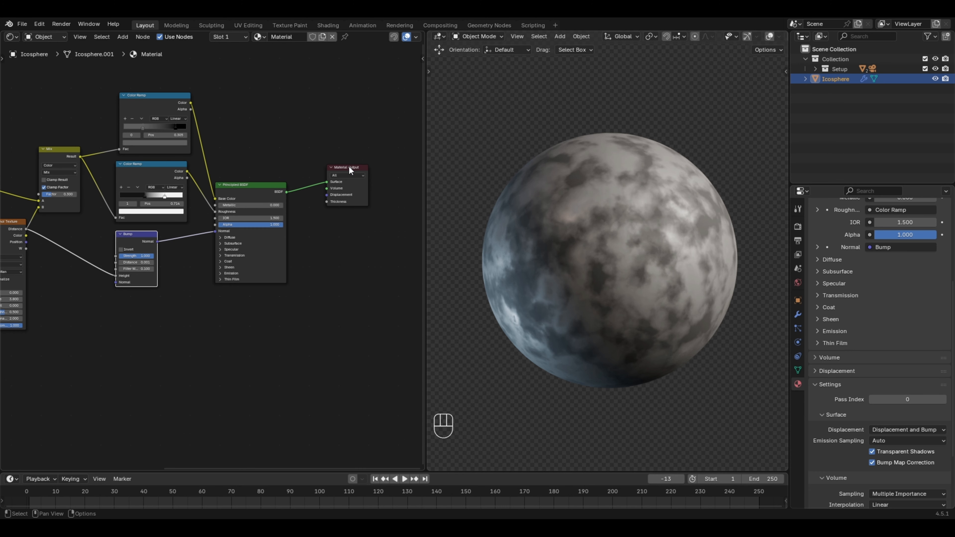
{"action": "left_click_drag", "start_coordinate": [349, 165], "coordinate": [360, 181]}
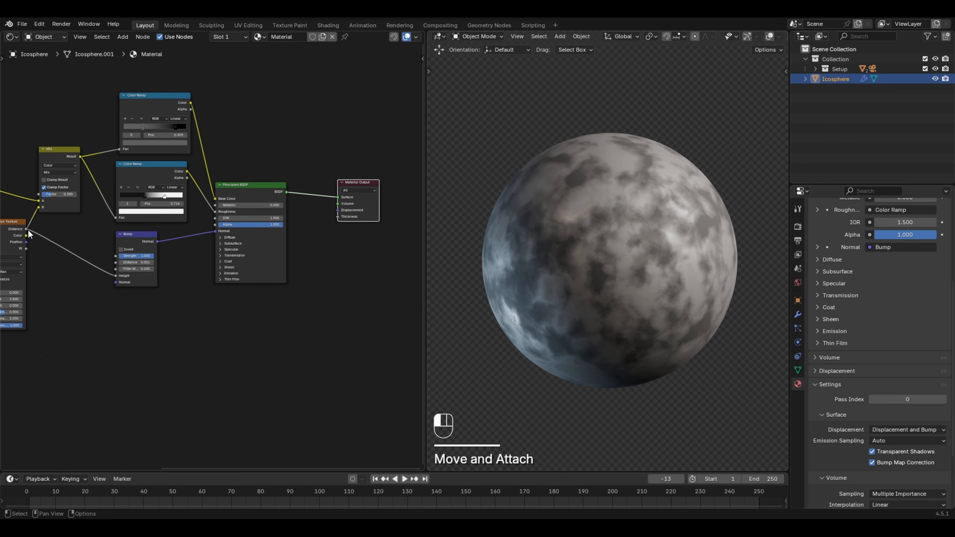
{"action": "left_click_drag", "start_coordinate": [27, 229], "coordinate": [340, 210]}
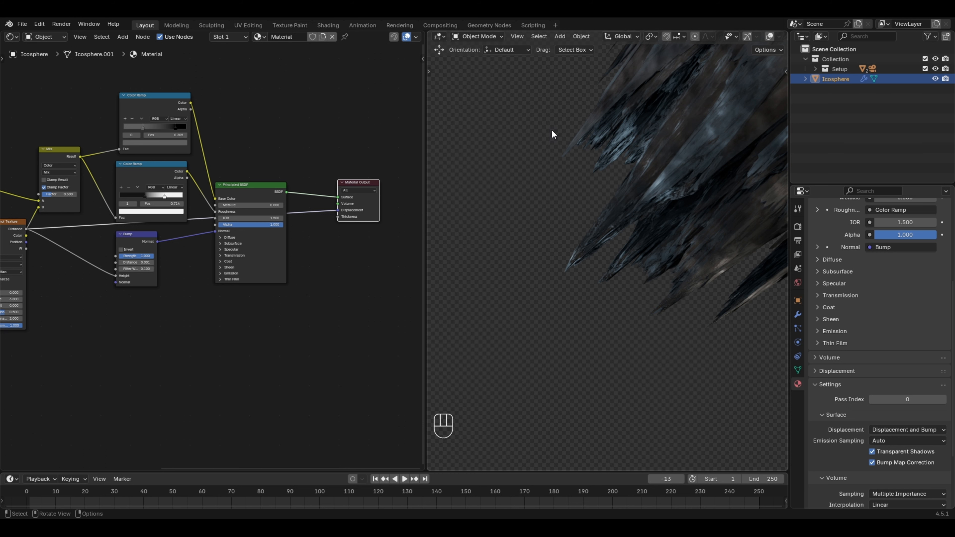
- Add a Displacement node below the Principled BSDF
{"action": "scroll", "coordinate": [341, 265], "scroll_direction": "up", "scroll_amount": 1}
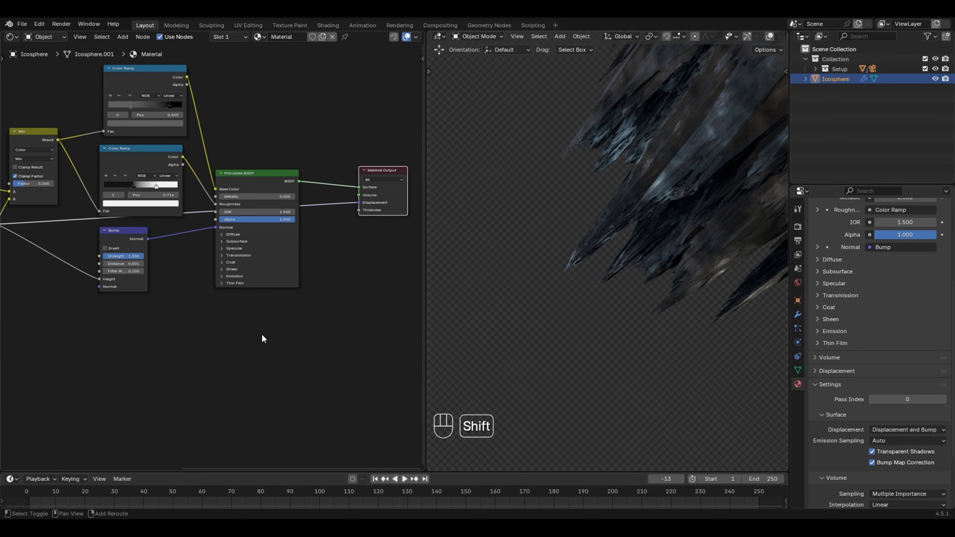
{"action": "key", "text": "shift+a"}
{"action": "type", "text": "dis"}
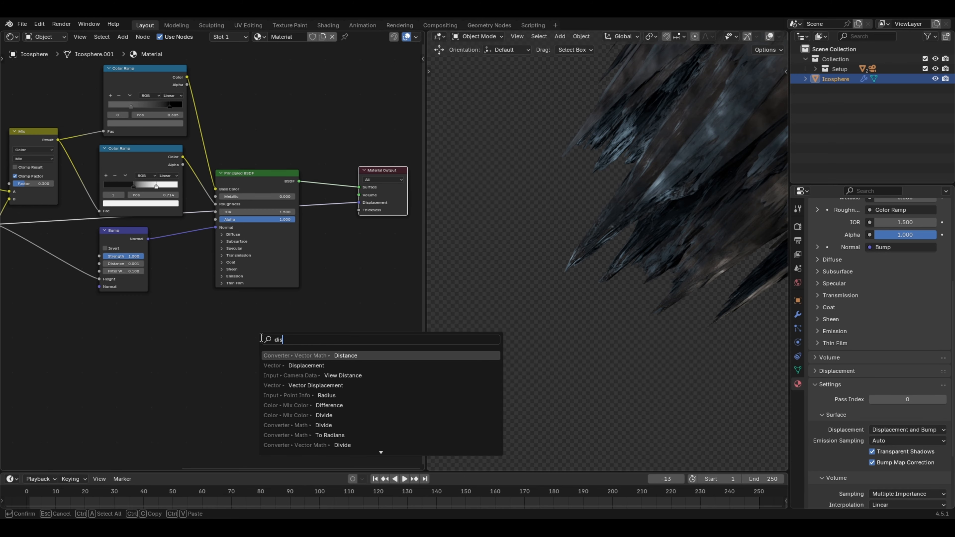
{"action": "left_click", "coordinate": [307, 366]}
{"action": "left_click", "coordinate": [265, 340]}
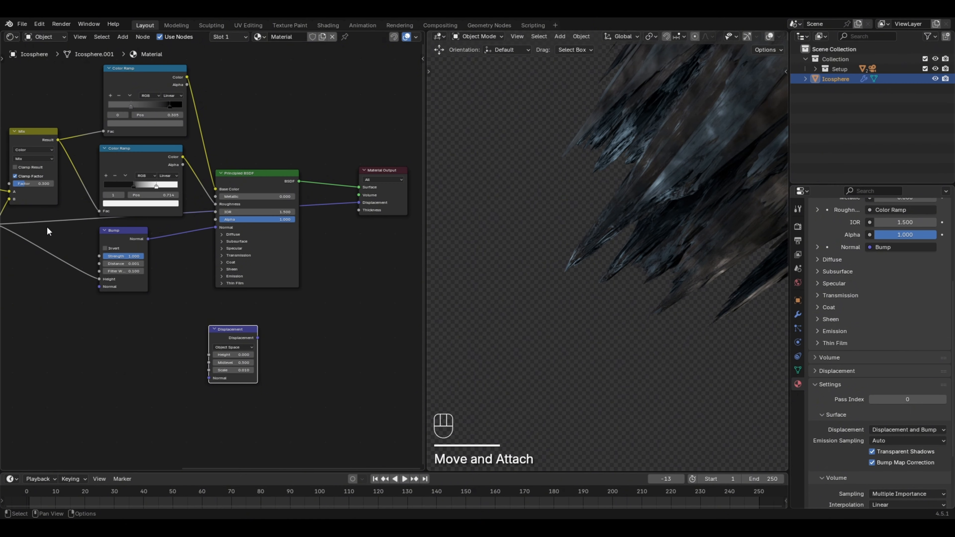
- Link the Voronoi Distance to the Displacement node's Height and its output to the Material Output's Displacement
{"action": "scroll", "coordinate": [45, 231], "scroll_direction": "down", "scroll_amount": 2}
{"action": "left_click_drag", "start_coordinate": [40, 231], "coordinate": [221, 334]}
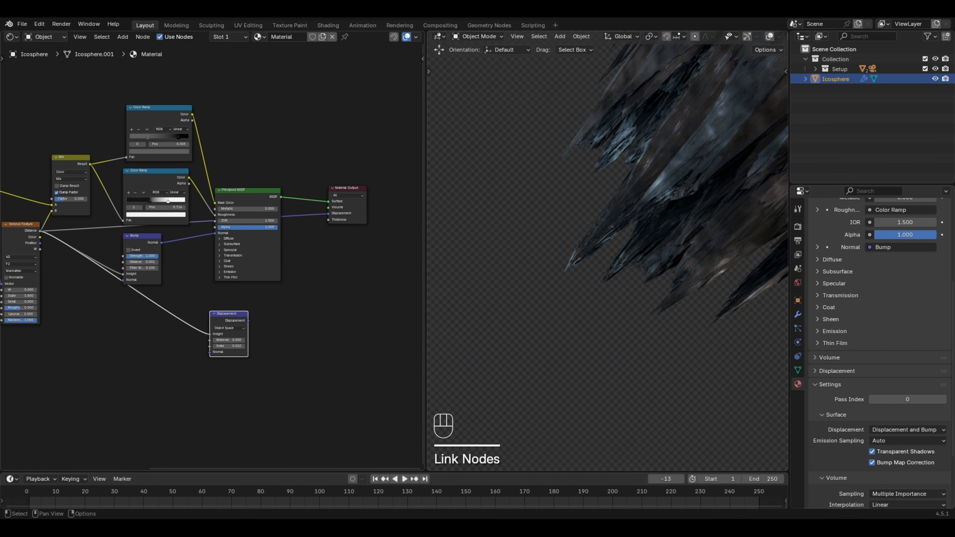
{"action": "scroll", "coordinate": [268, 311], "scroll_direction": "up", "scroll_amount": 4}
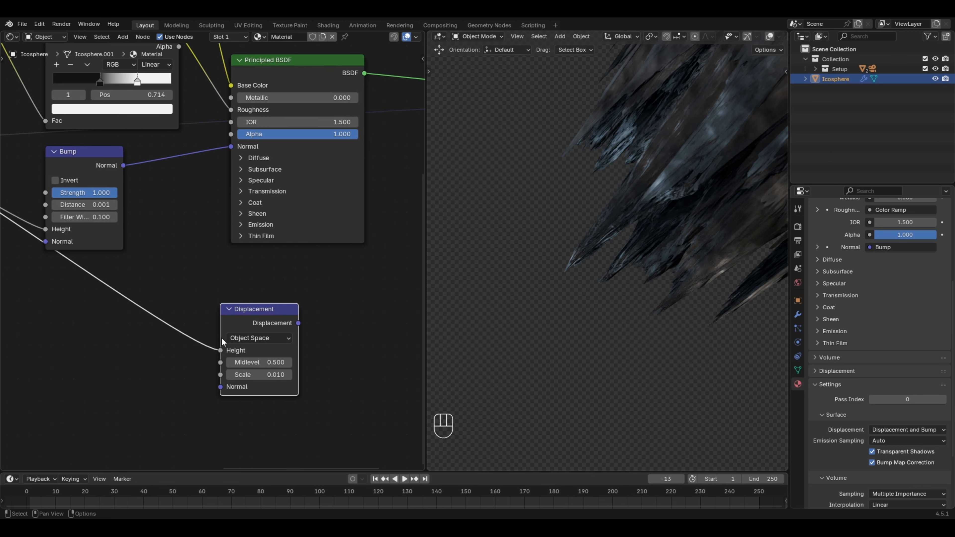
{"action": "left_click_drag", "start_coordinate": [275, 305], "coordinate": [393, 147]}
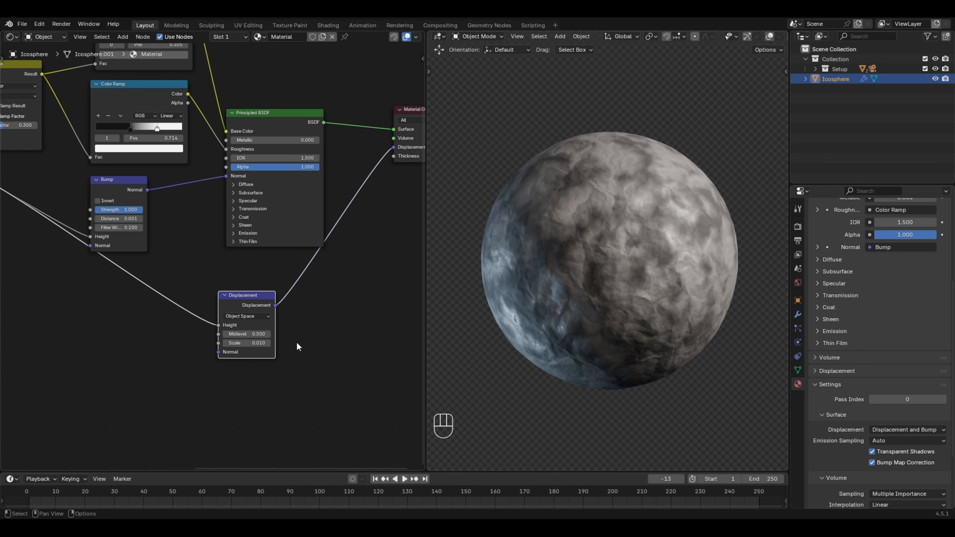
- Set the Displacement node's Midlevel to 26 and its Scale to 0.1
{"action": "left_click", "coordinate": [248, 334]}
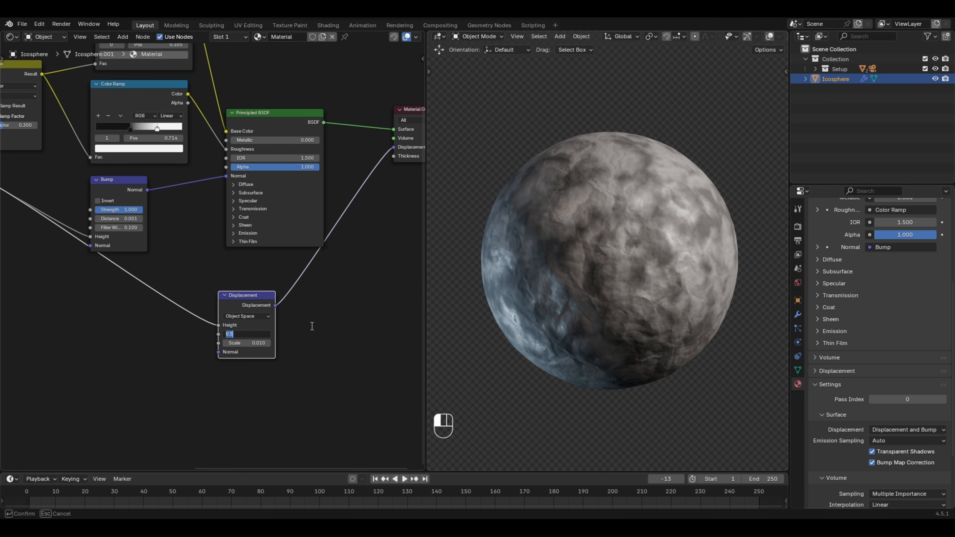
{"action": "type", "text": "26"}
{"action": "key", "text": "Return"}
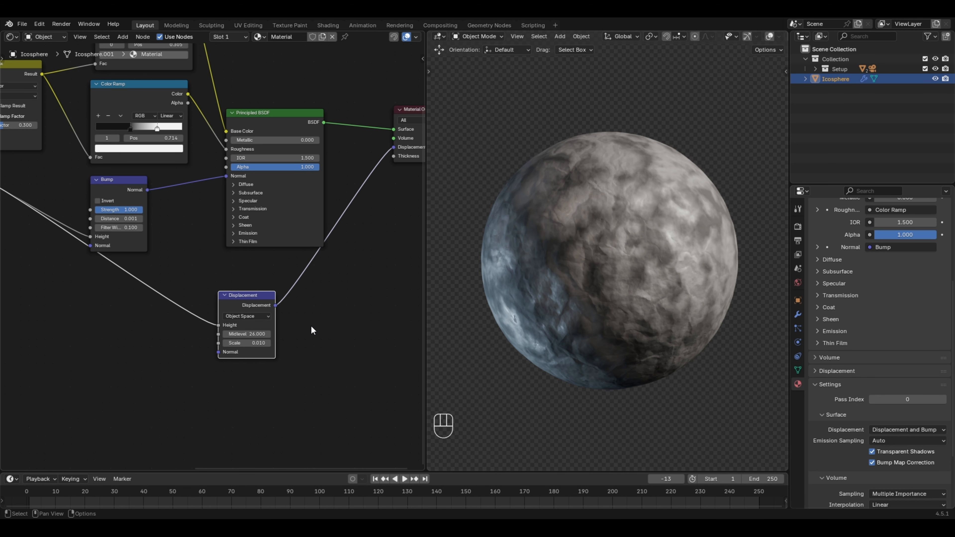
{"action": "key", "text": "alt"}
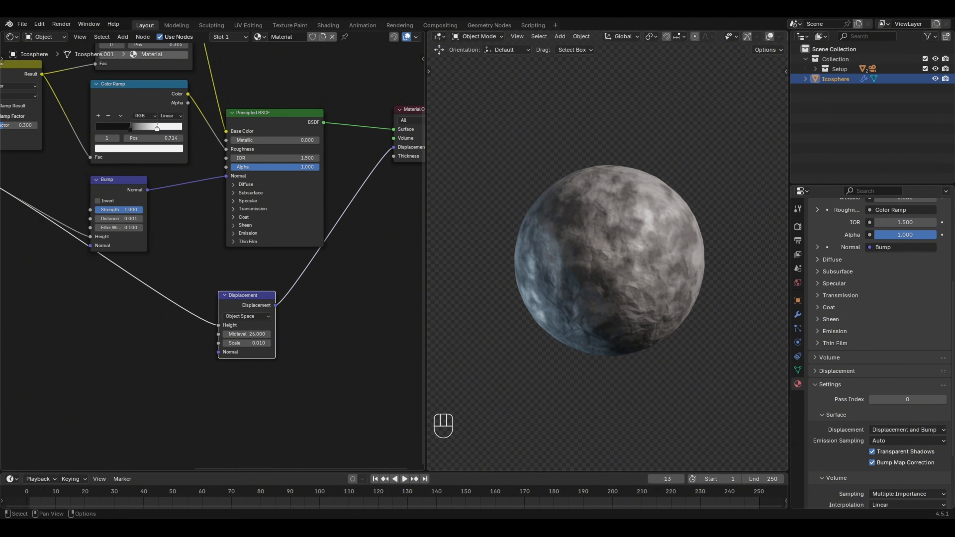
{"action": "scroll", "coordinate": [293, 343], "scroll_direction": "up", "scroll_amount": 4}
{"action": "double_click", "coordinate": [281, 374]}
{"action": "type", "text": ".1"}
{"action": "key", "text": "Return"}
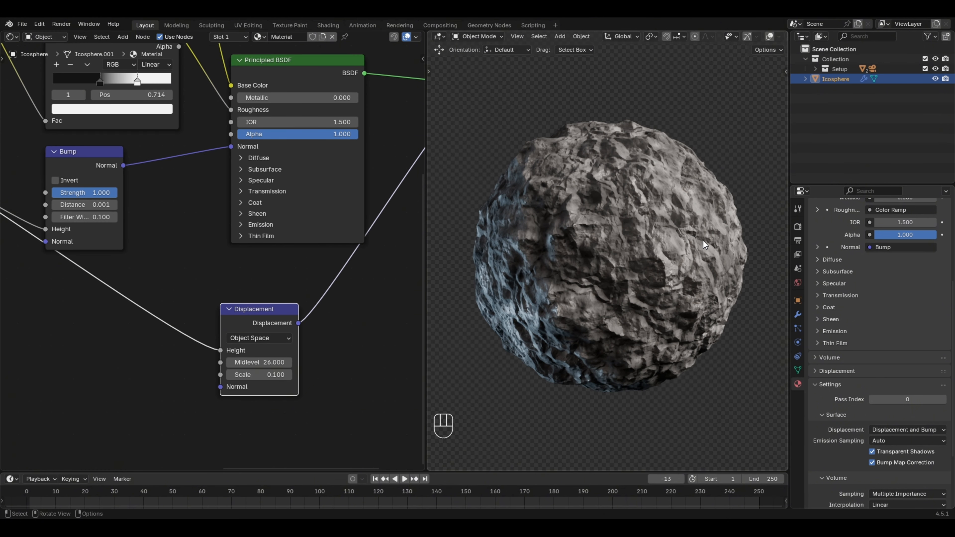
- Examine the displaced sphere's surface up close and review the complete node tree
{"action": "scroll", "coordinate": [719, 260], "scroll_direction": "up", "scroll_amount": 1}
{"action": "middle_click_drag", "start_coordinate": [724, 263], "coordinate": [724, 257], "text": "shift"}
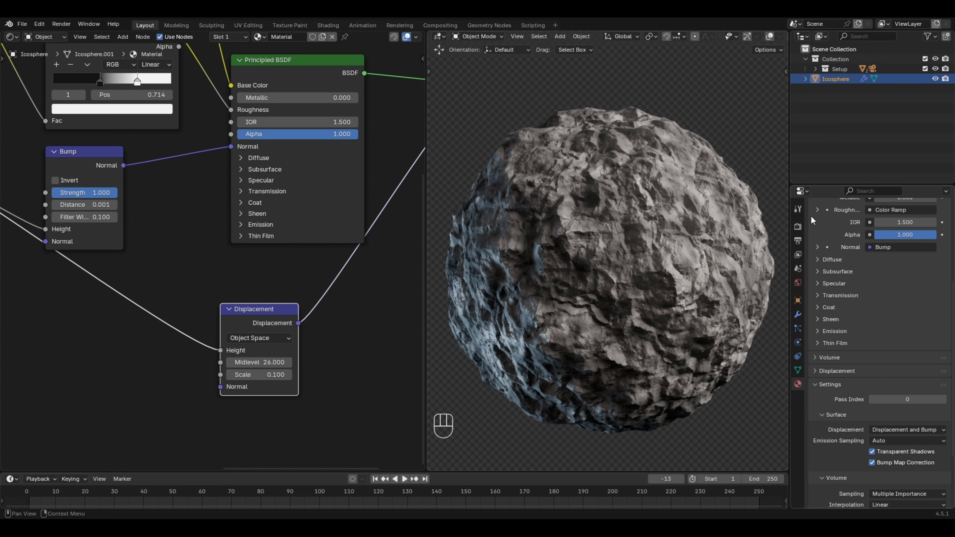
{"action": "left_click_drag", "start_coordinate": [638, 306], "coordinate": [574, 318]}
{"action": "scroll", "coordinate": [677, 196], "scroll_direction": "down", "scroll_amount": 2}
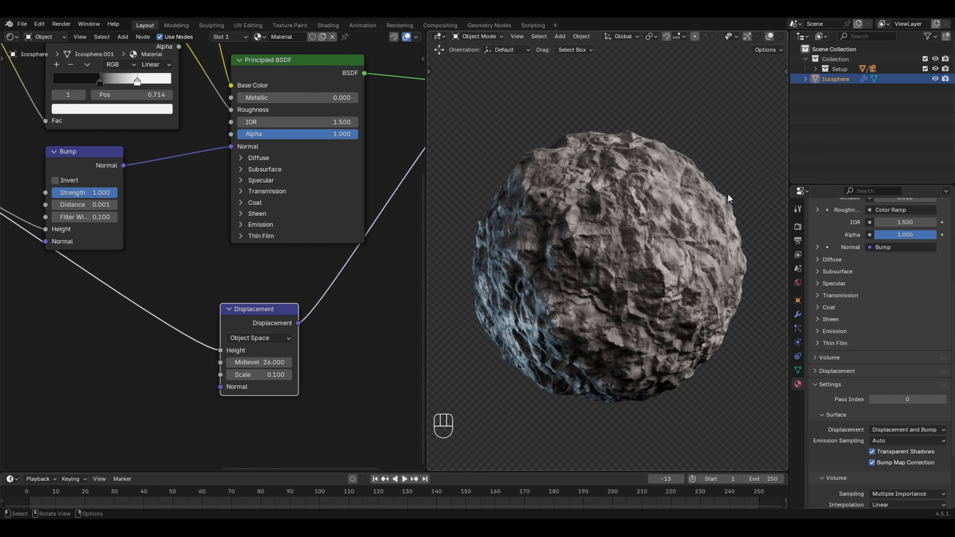
{"action": "scroll", "coordinate": [327, 180], "scroll_direction": "down", "scroll_amount": 8}
{"action": "middle_click_drag", "start_coordinate": [239, 258], "coordinate": [334, 272]}
{"action": "scroll", "coordinate": [333, 286], "scroll_direction": "up", "scroll_amount": 1}
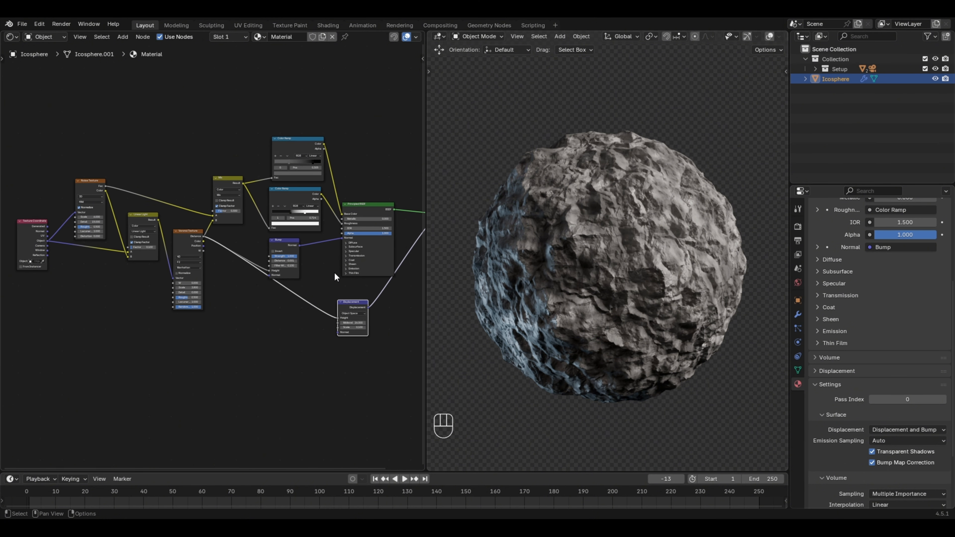